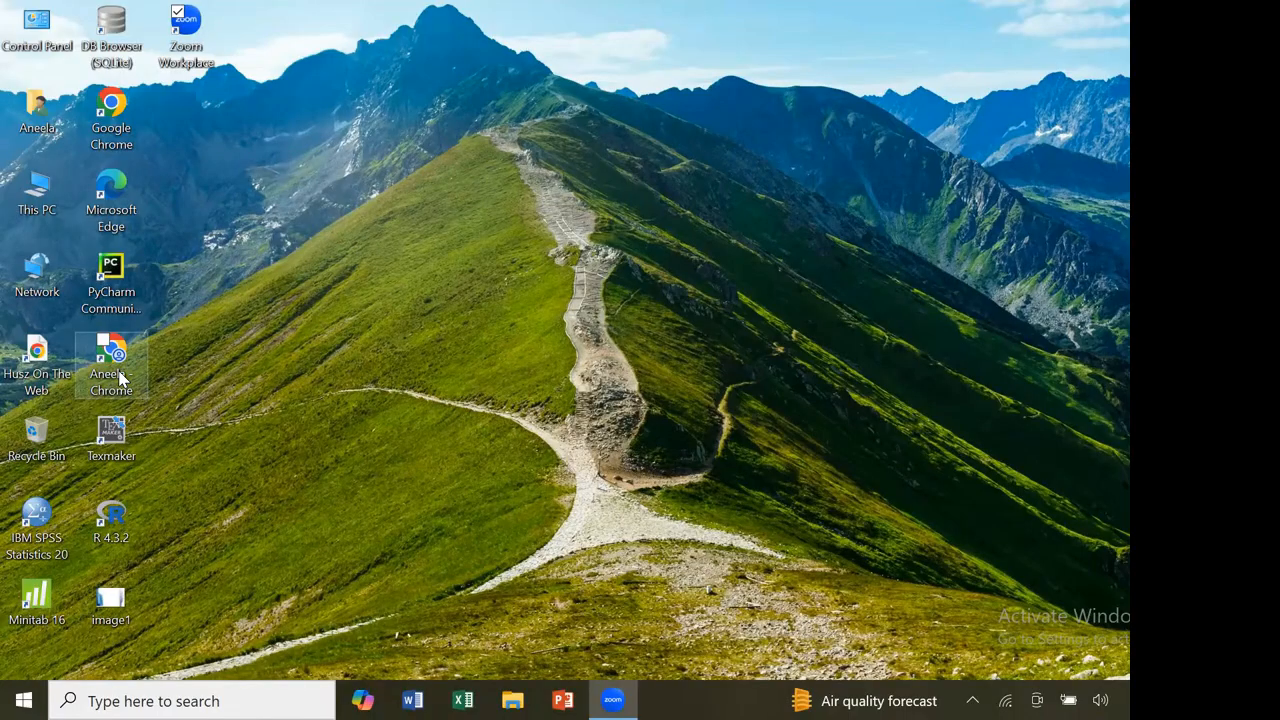
- Open Chrome, search the web for IBM SPSS Software, and open the free SPSS Statistics trial sign-up from IBM's SPSS page
double_click(120, 378)
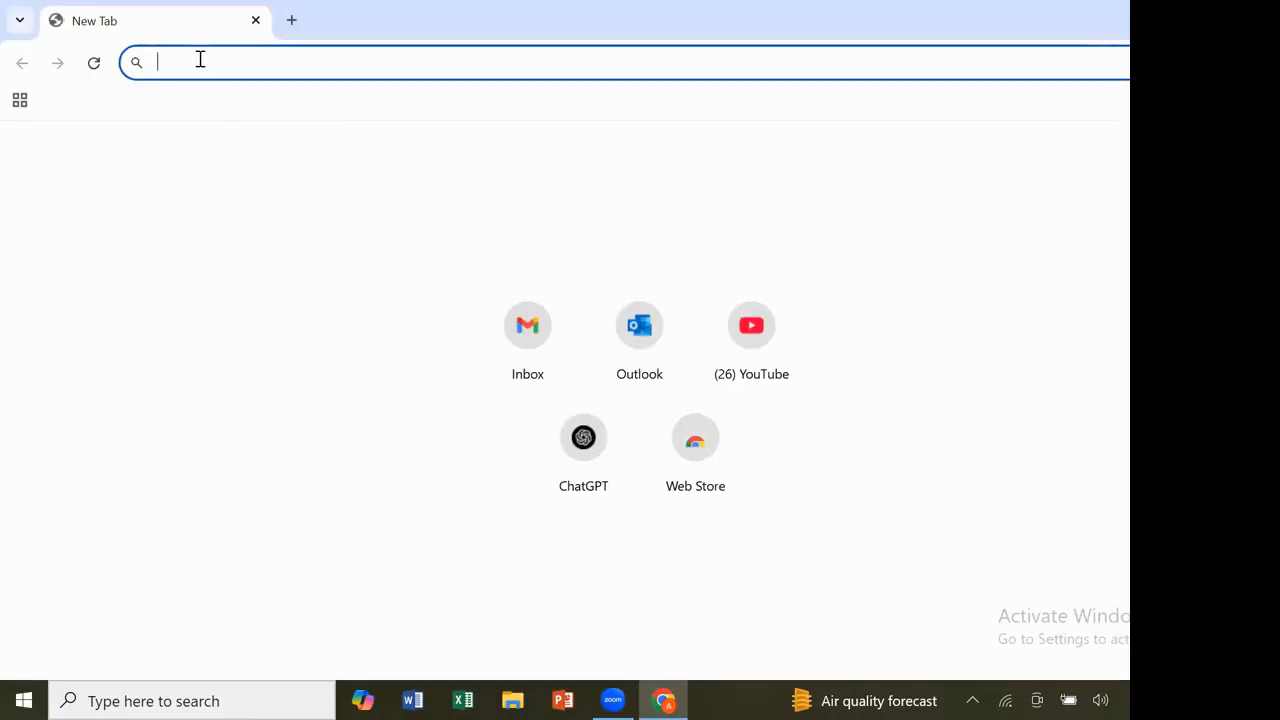
text(IBM SPSS)
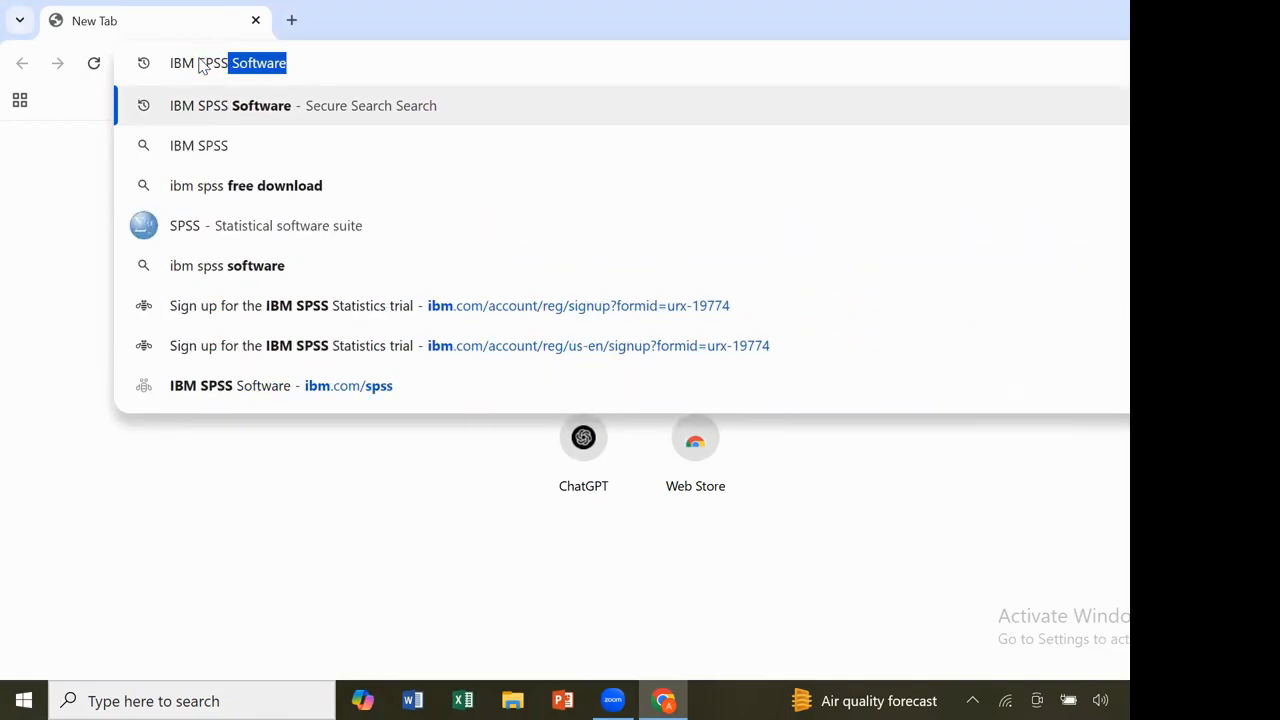
key(Return)
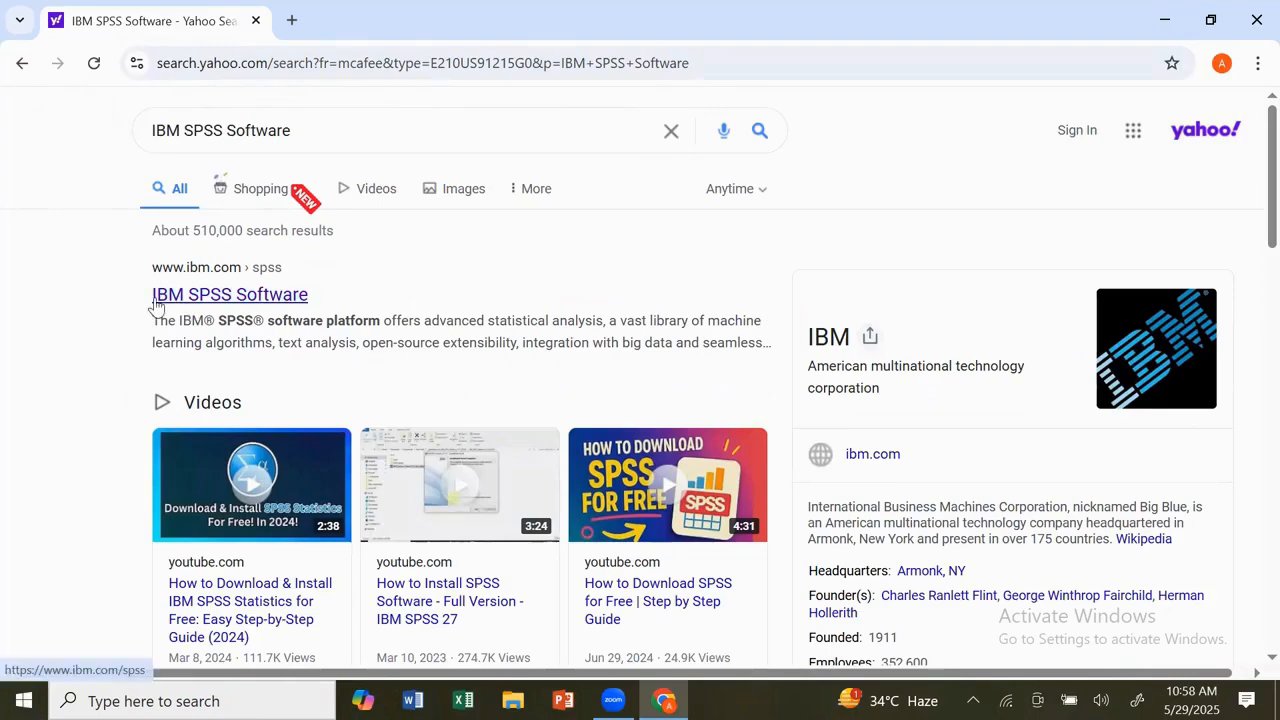
click(205, 300)
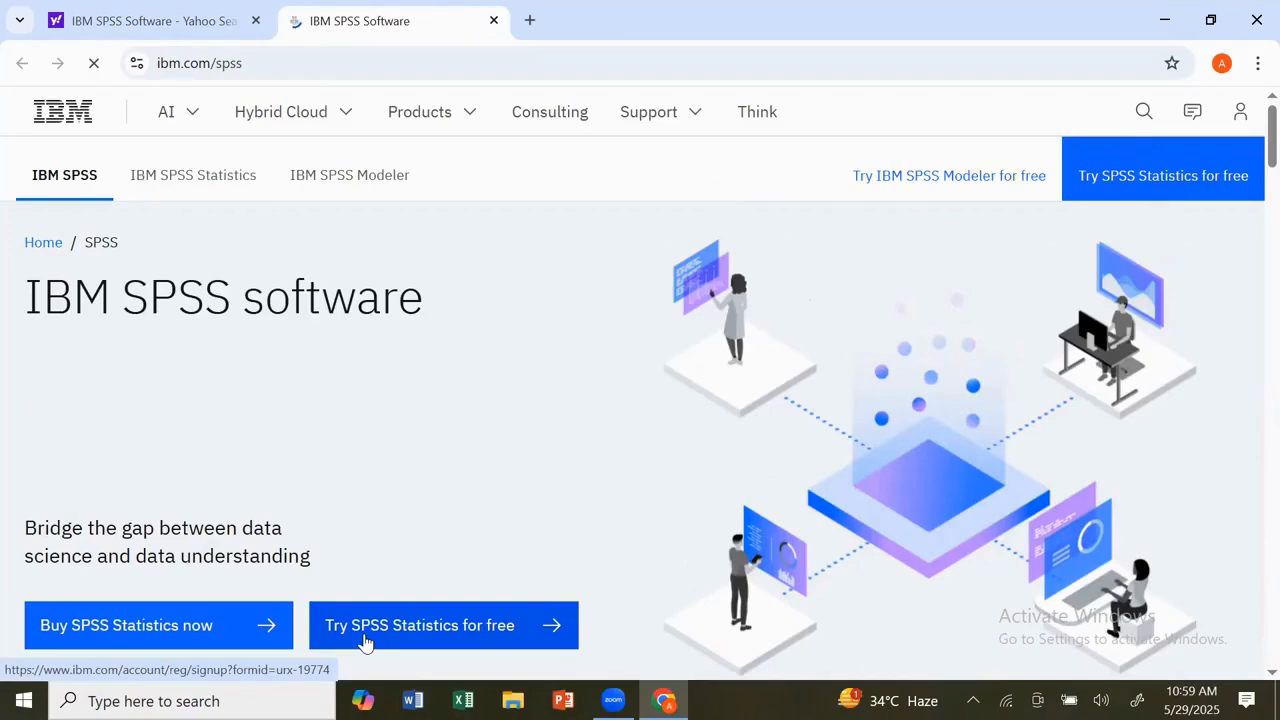
click(428, 628)
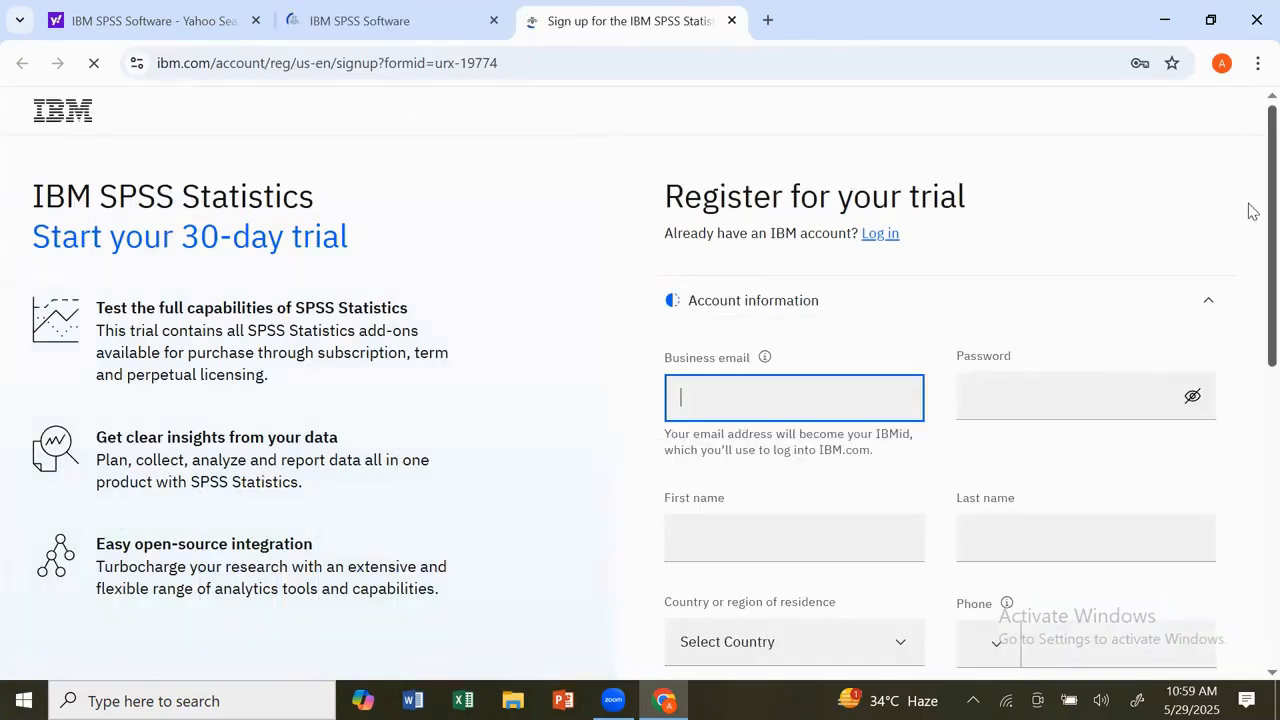
- Examine the trial registration form's account information fields, privacy note, and e-mail verification section
scroll(1248, 230, down, 1)
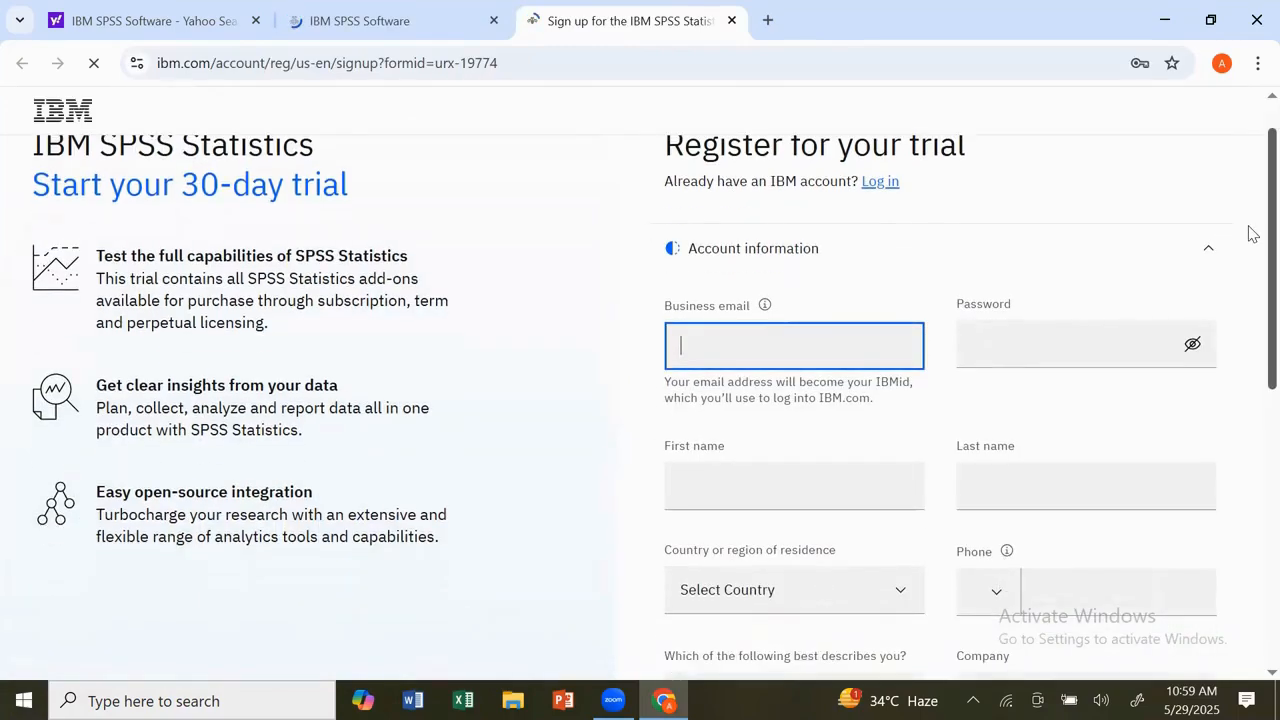
scroll(1250, 245, down, 1)
scroll(1250, 268, down, 1)
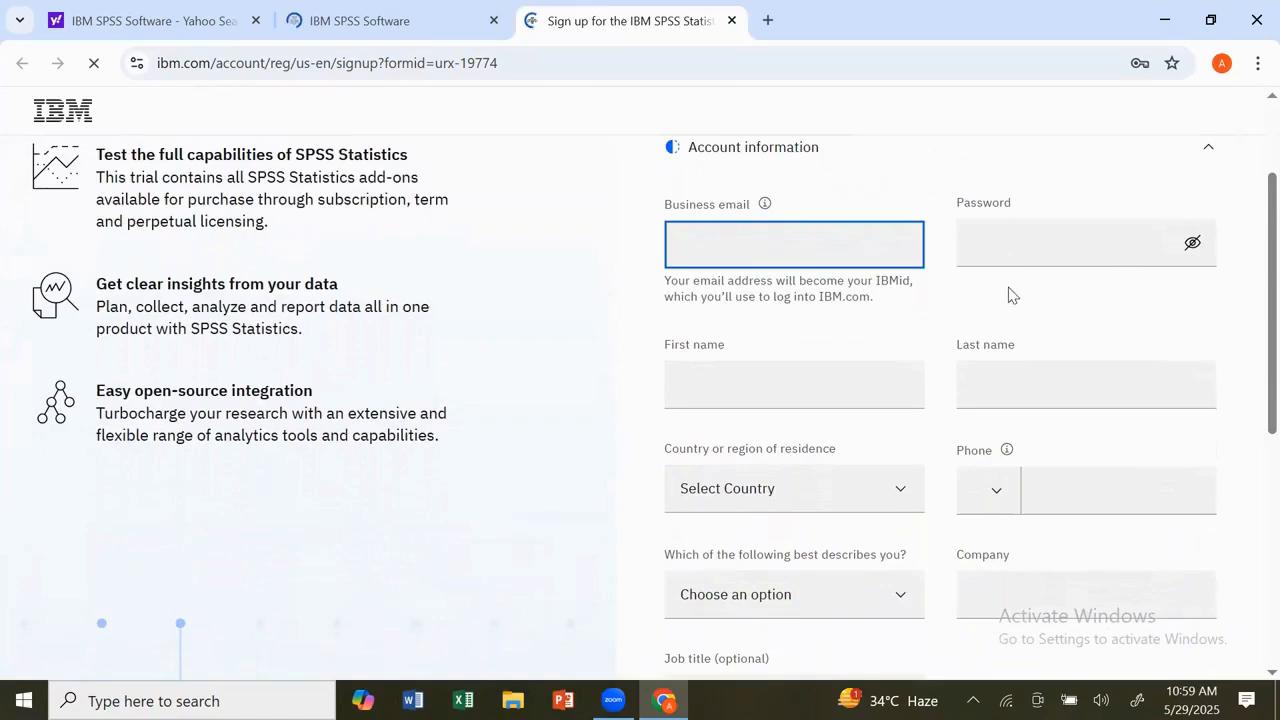
scroll(1250, 320, down, 2)
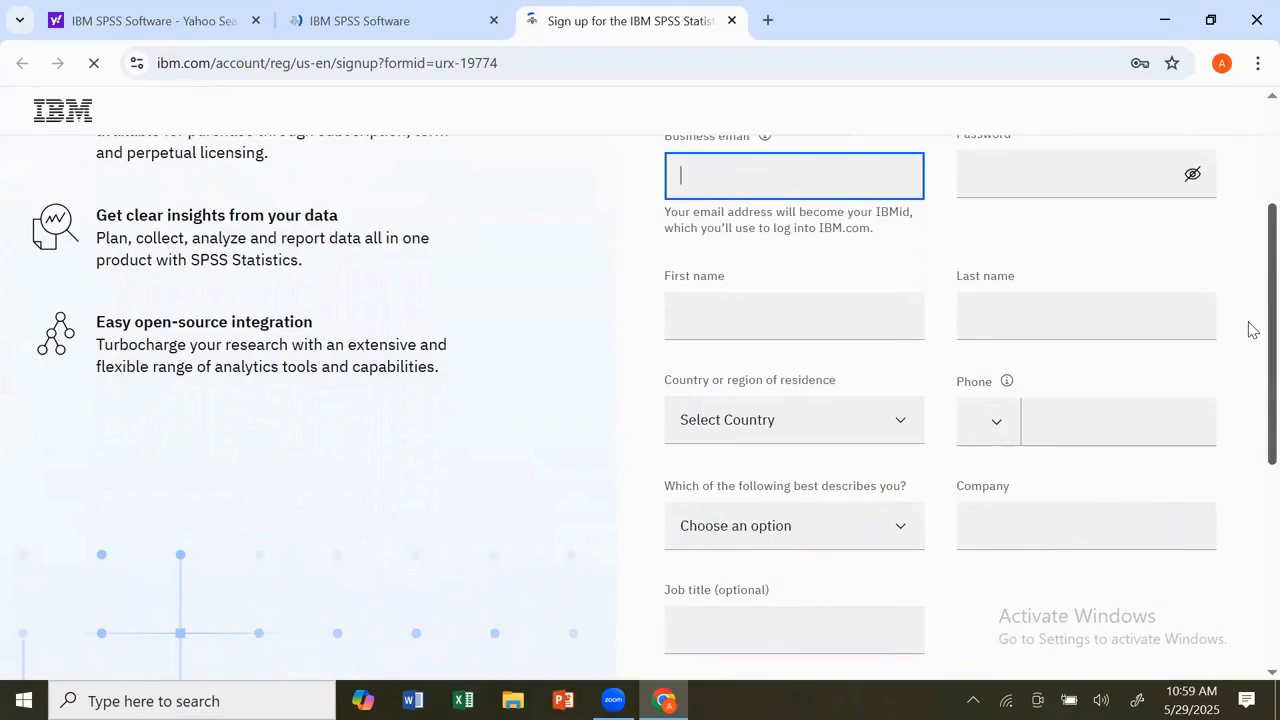
scroll(1250, 340, down, 1)
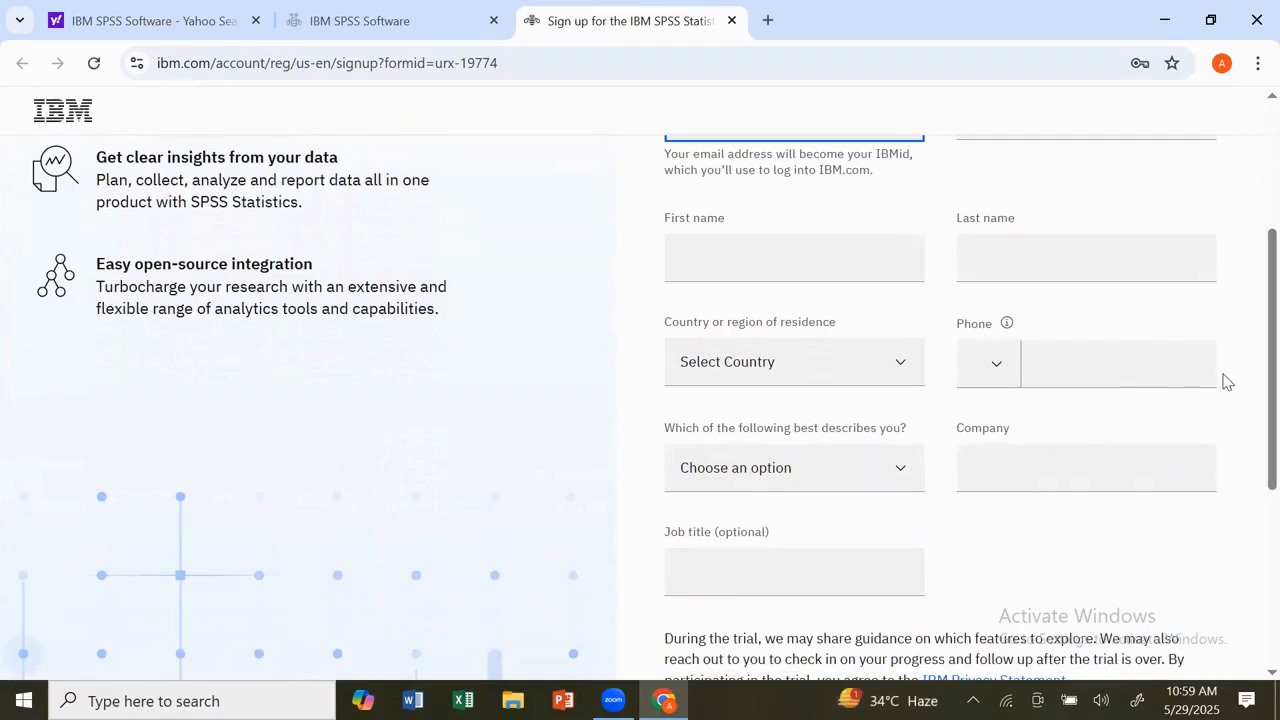
scroll(1250, 400, down, 1)
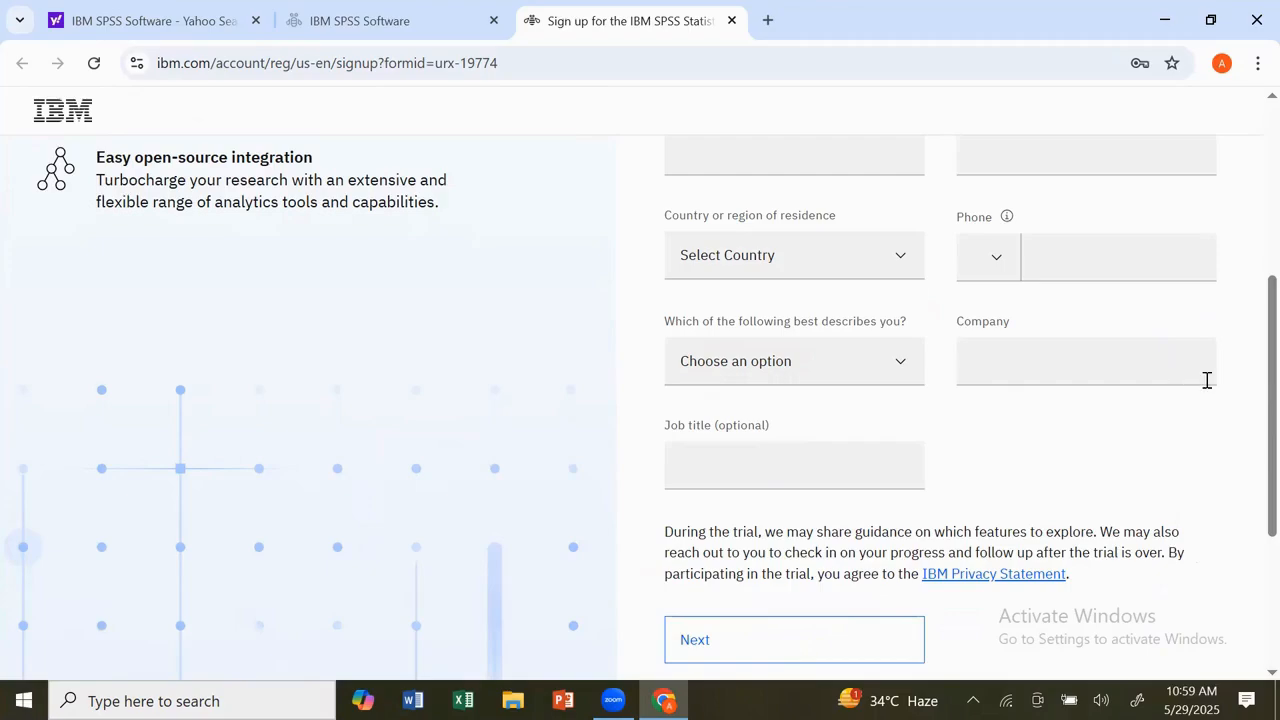
scroll(1250, 400, down, 2)
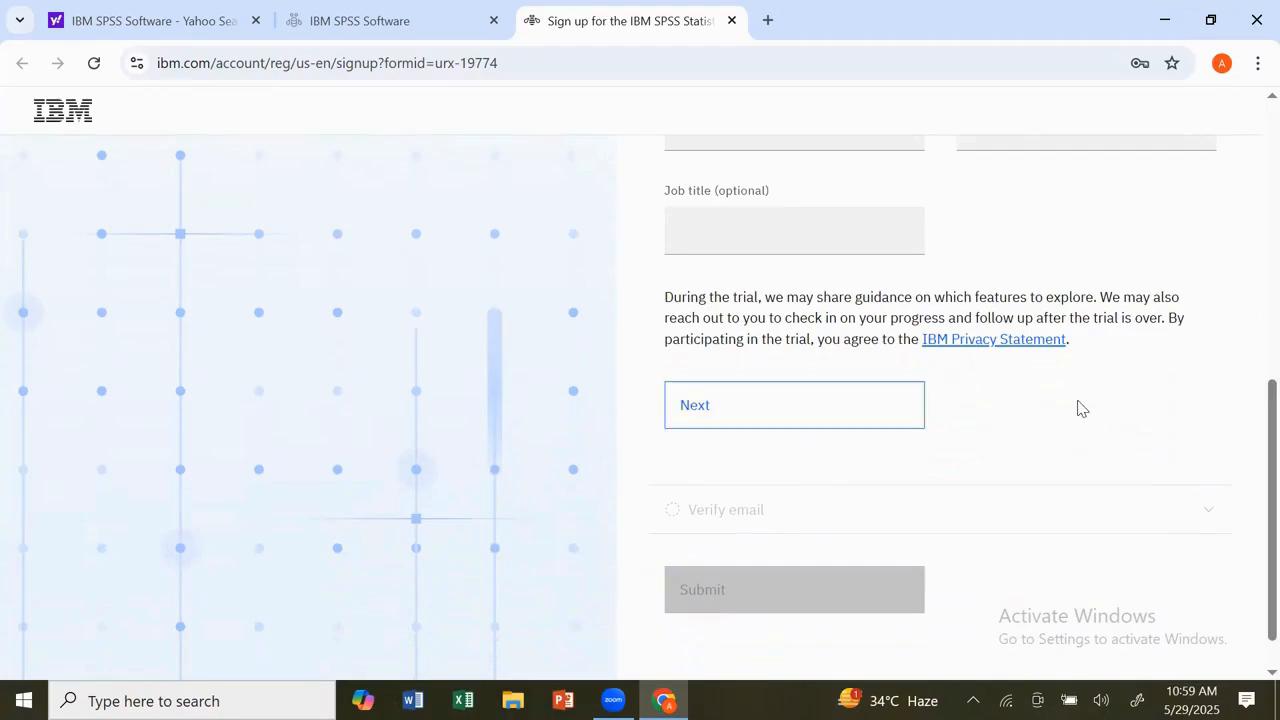
mouse_move(1252, 433)
mouse_down()
mouse_move(1252, 276)
mouse_move(1252, 450)
mouse_up()
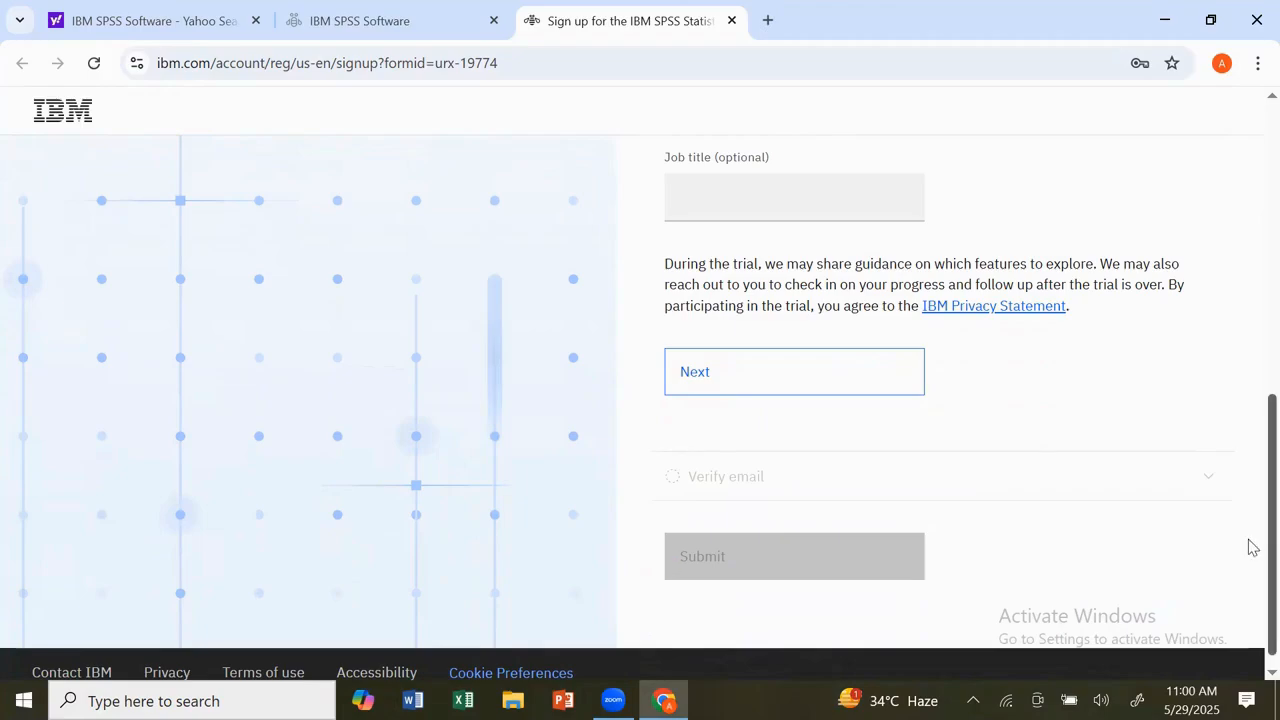
scroll(1253, 547, up, 10)
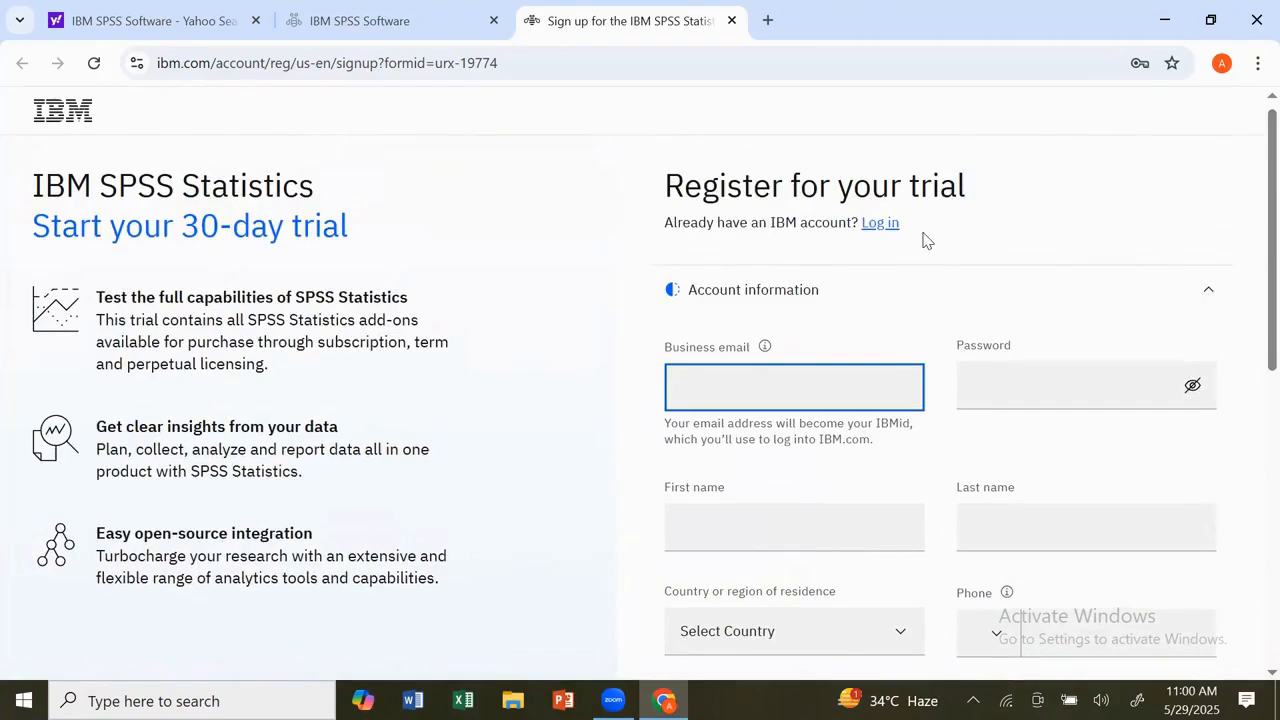
- Log in to the existing IBM account with the saved IBMid e-mail and account password
click(878, 224)
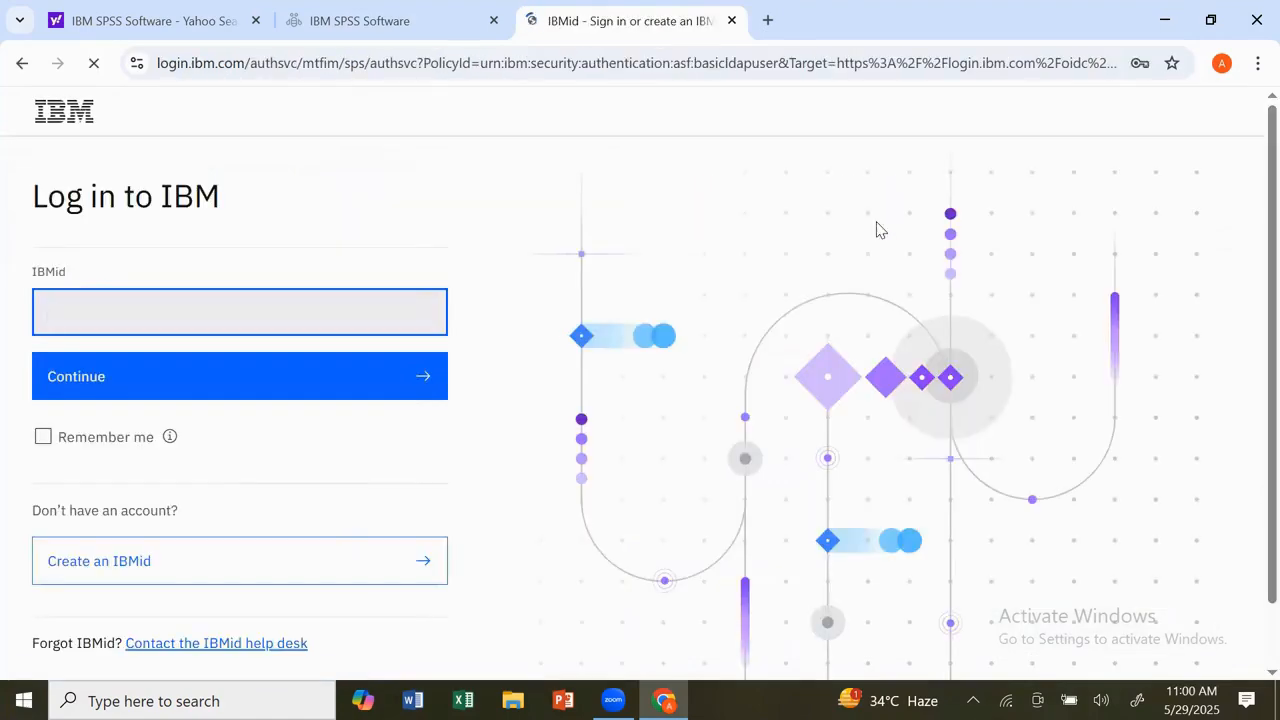
click(320, 316)
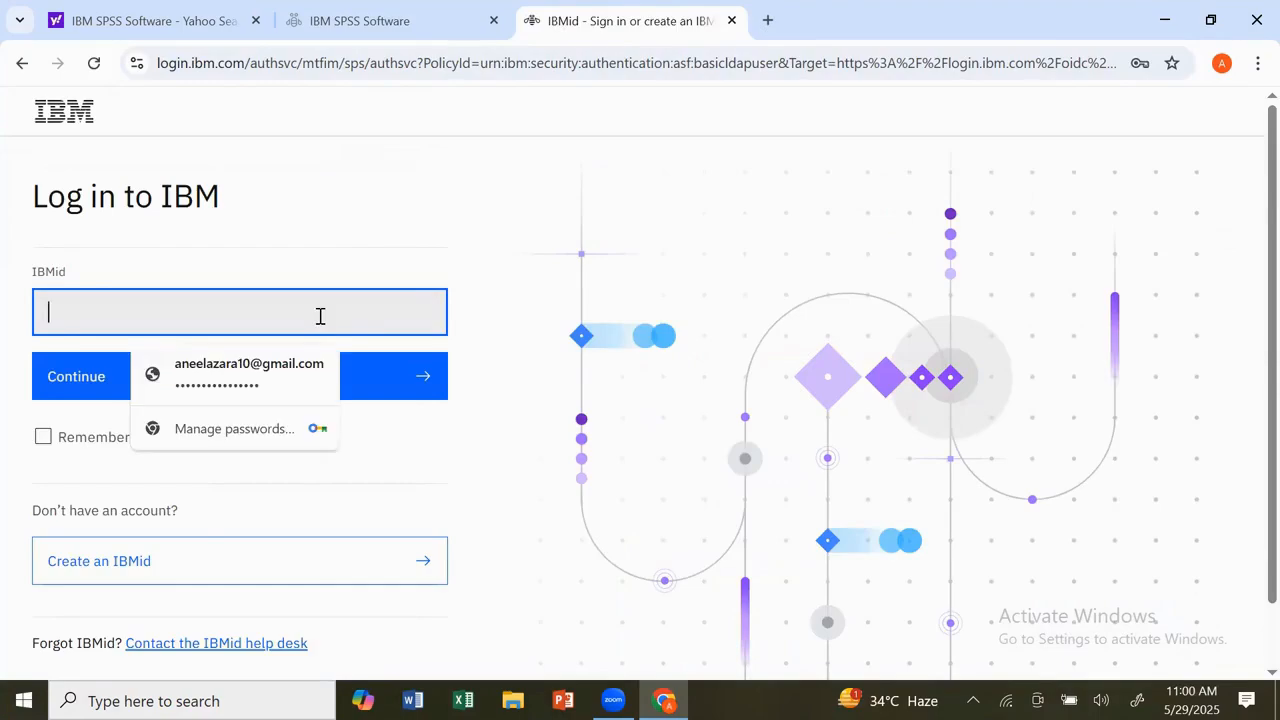
click(218, 378)
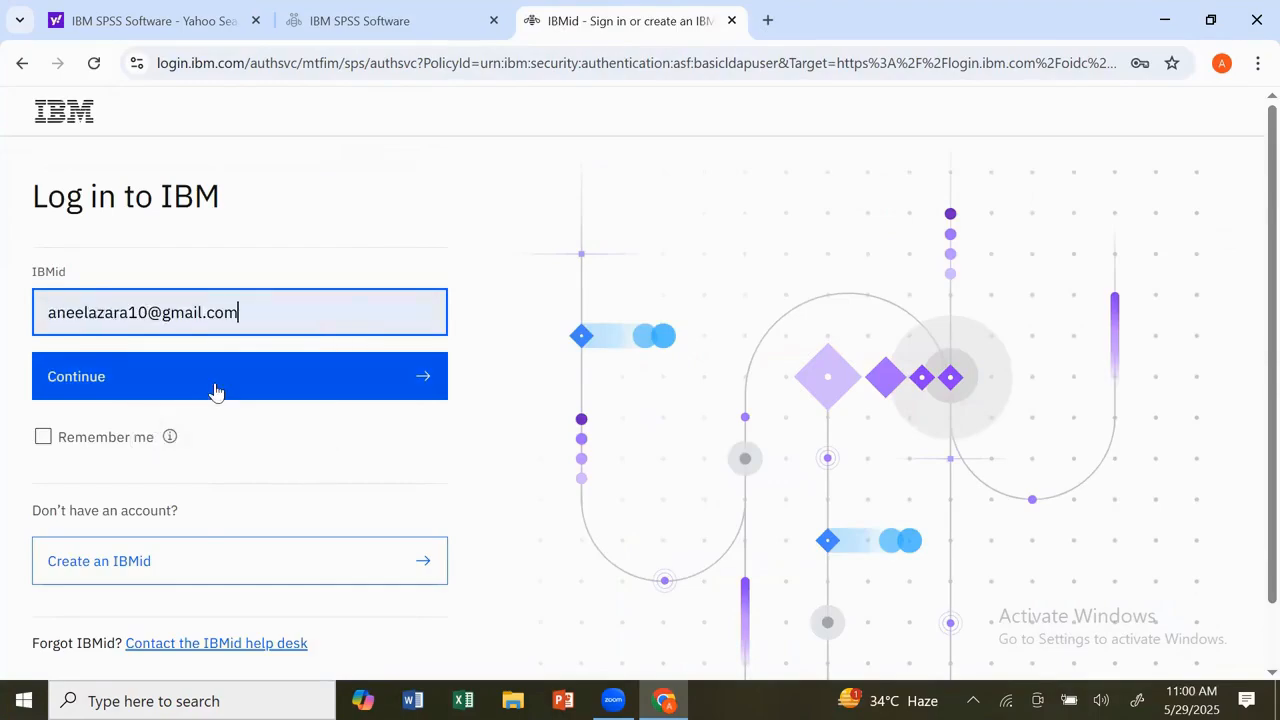
click(183, 390)
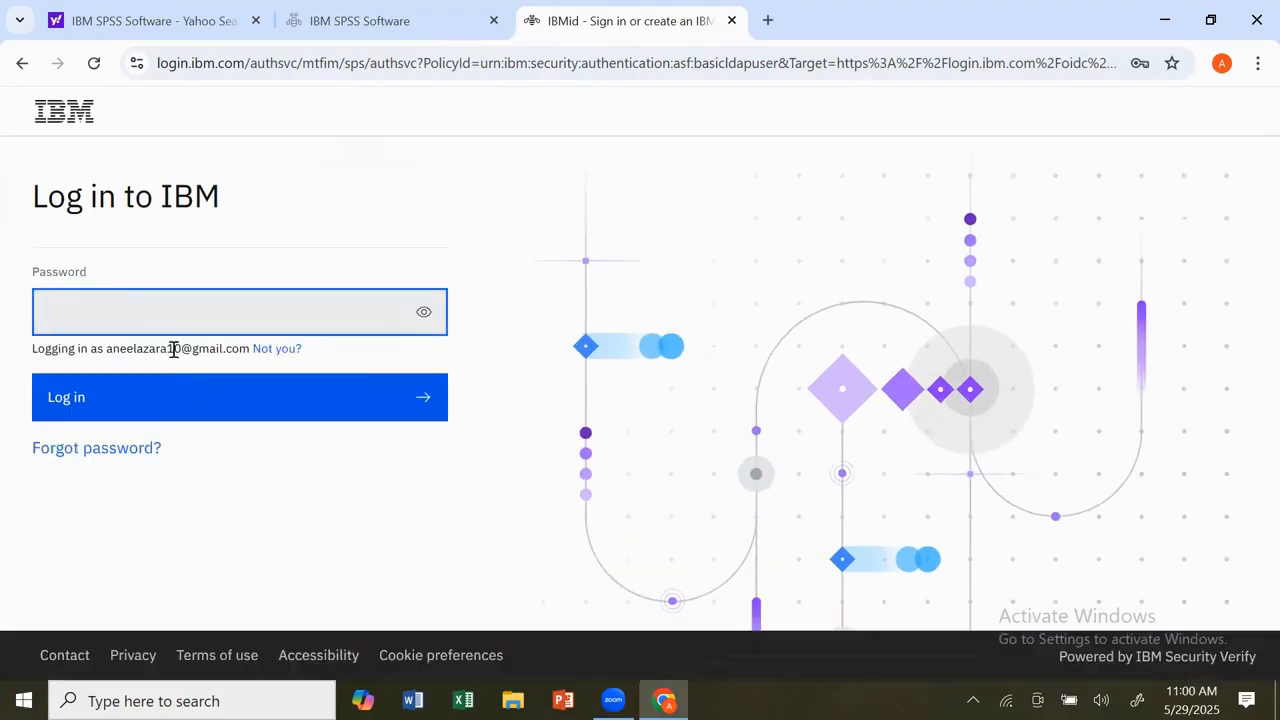
click(169, 320)
click(201, 390)
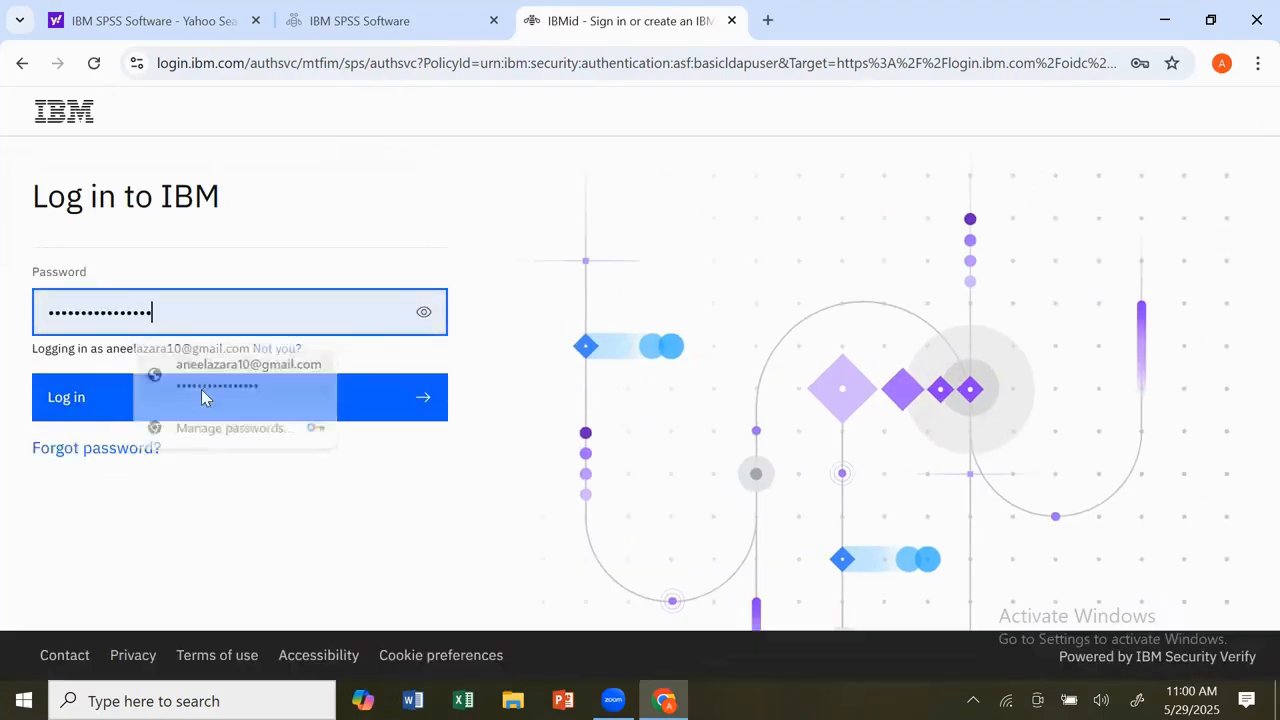
click(133, 397)
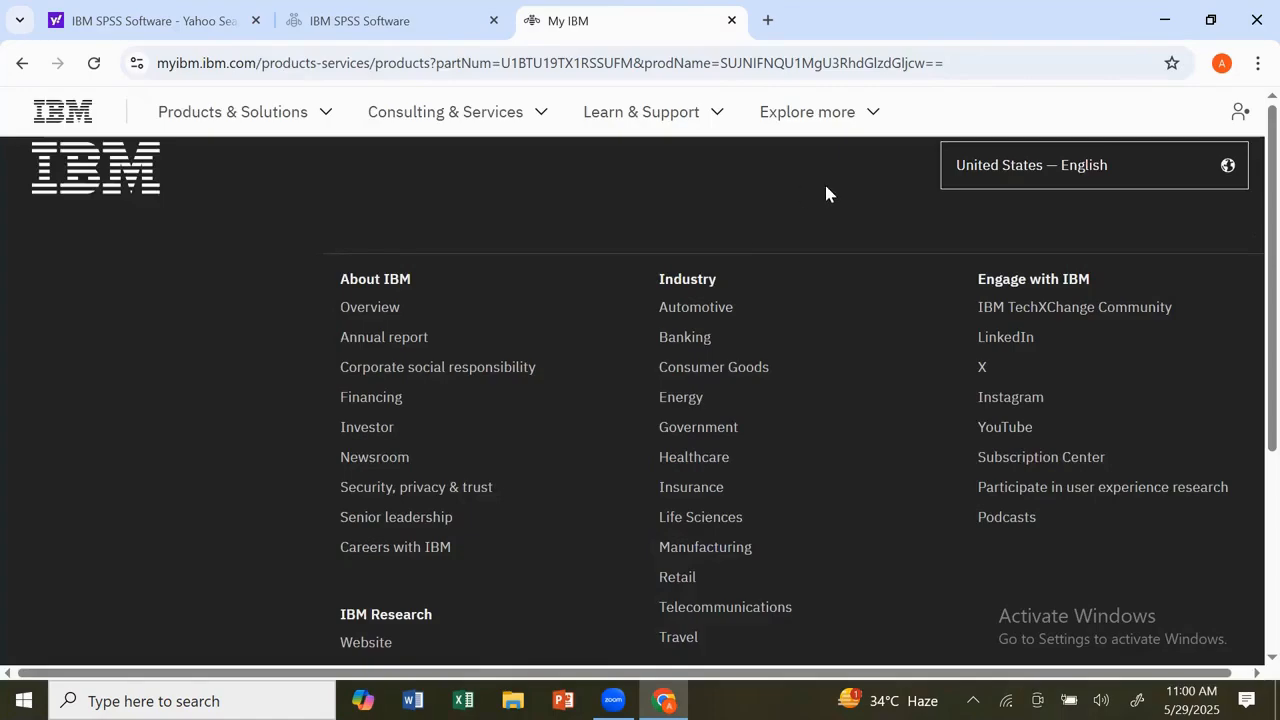
- Go to the My IBM dashboard and open the downloads page of the IBM SPSS Statistics Subscription Trial
click(1245, 127)
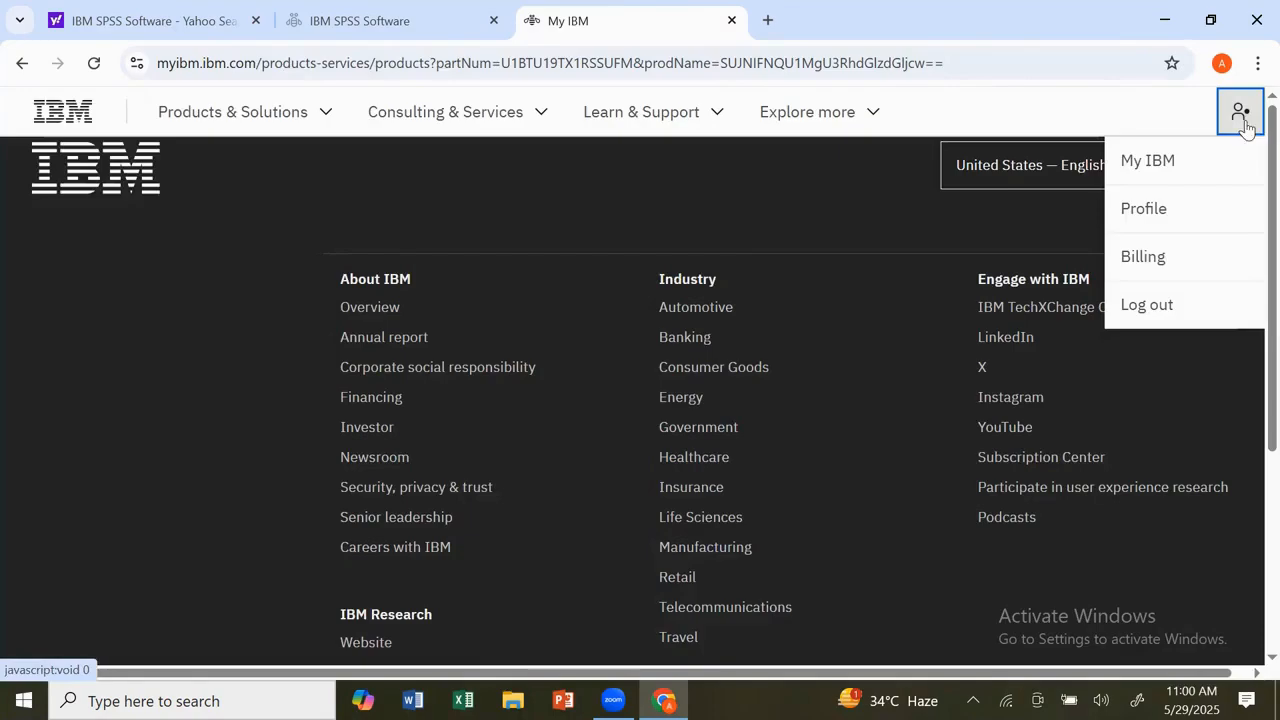
click(1147, 163)
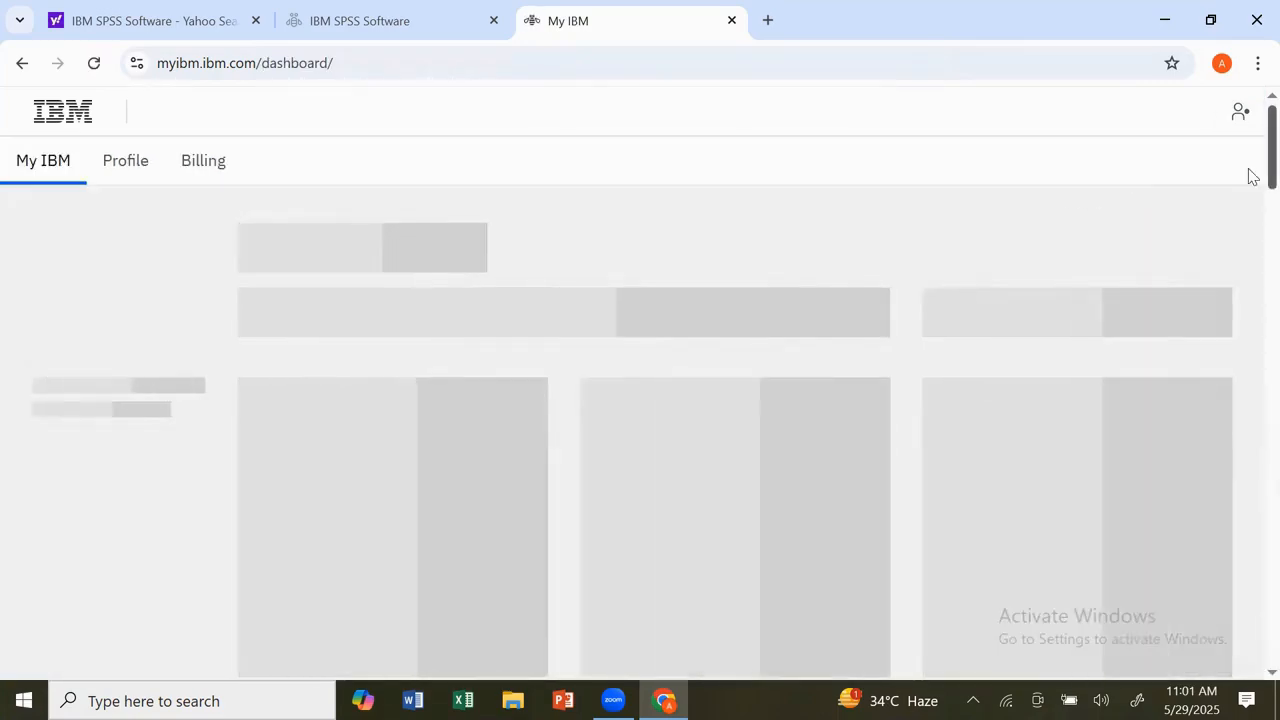
scroll(1248, 200, down, 2)
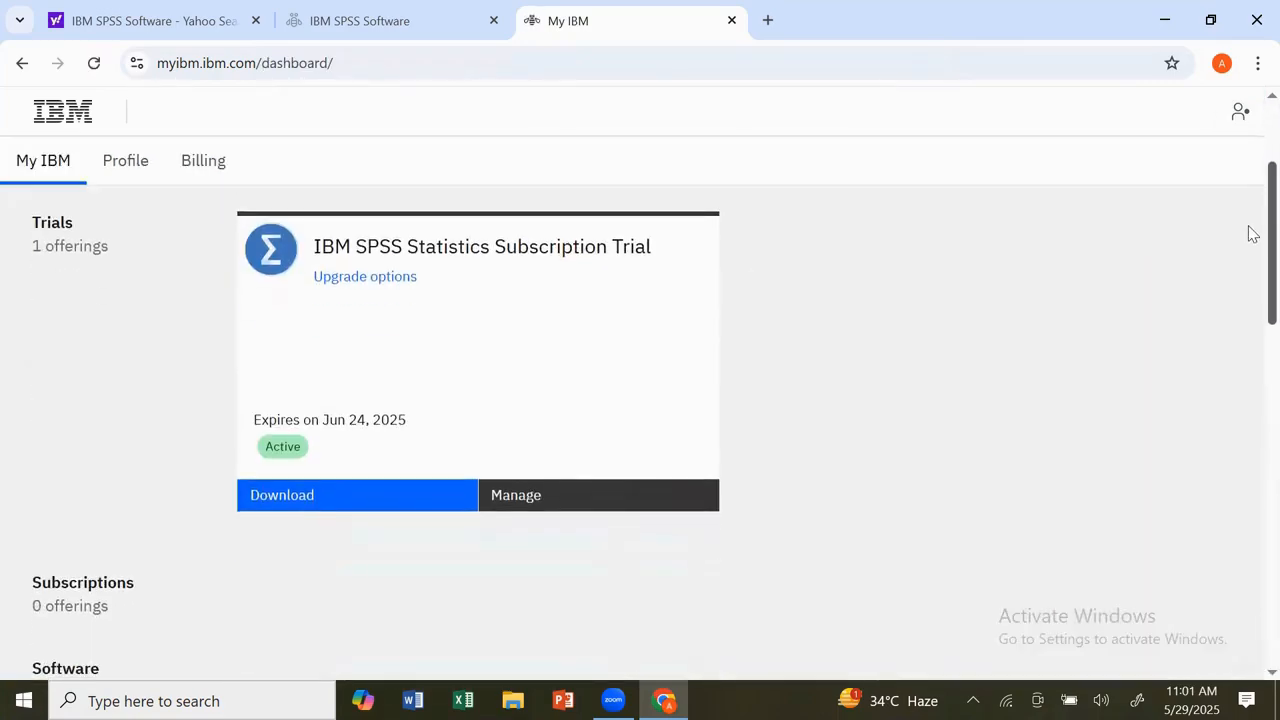
click(305, 501)
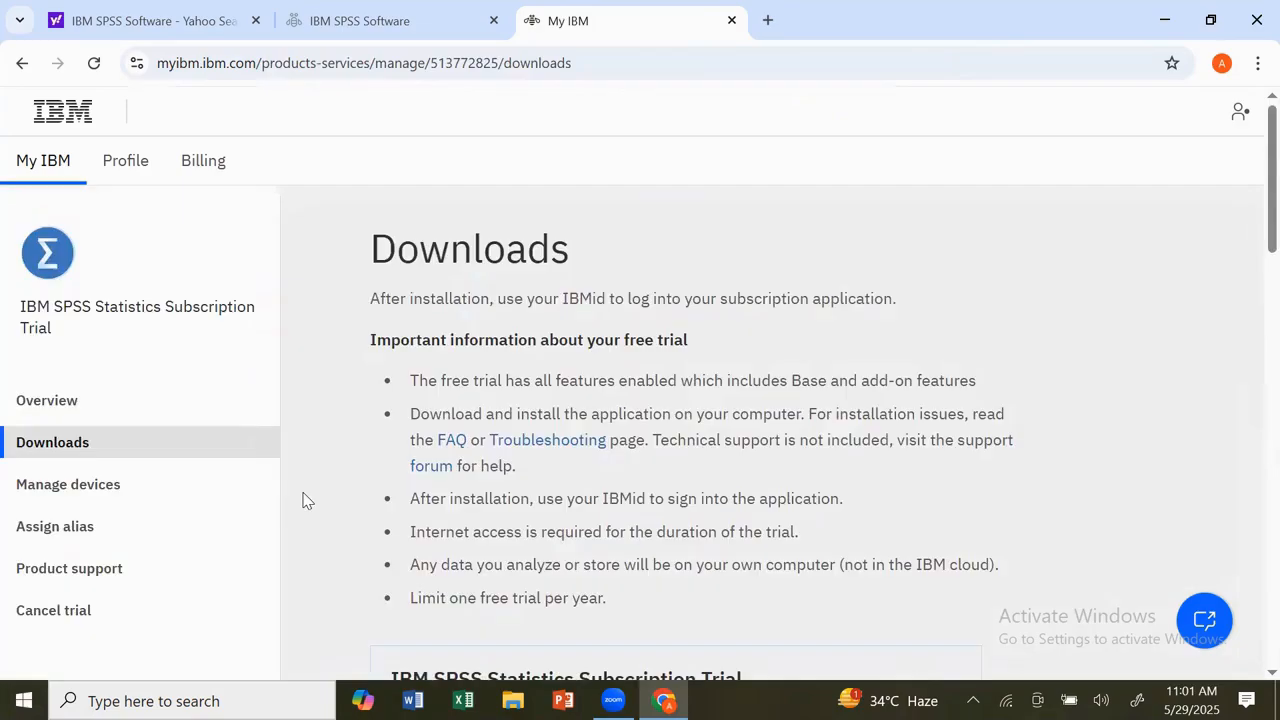
- Download the SPSS Statistics trial installer for Windows 64-bit and check the browser's download list
drag(1249, 237, 1252, 564)
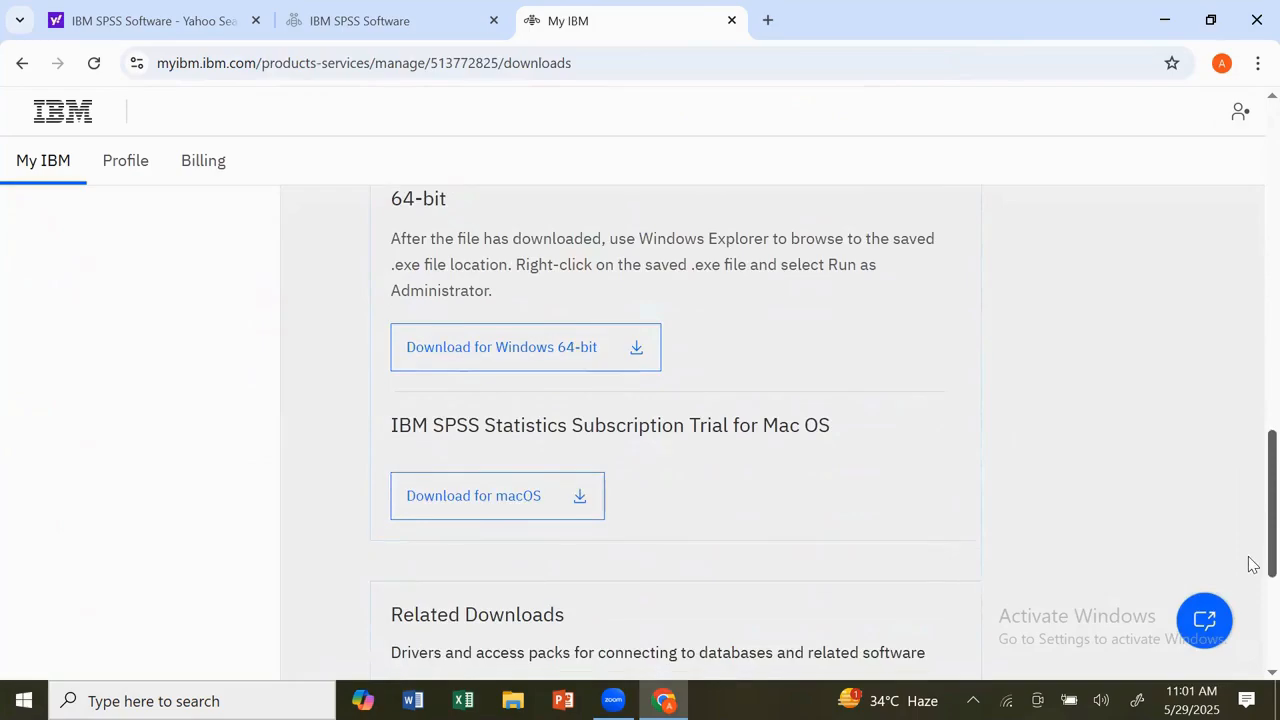
click(555, 354)
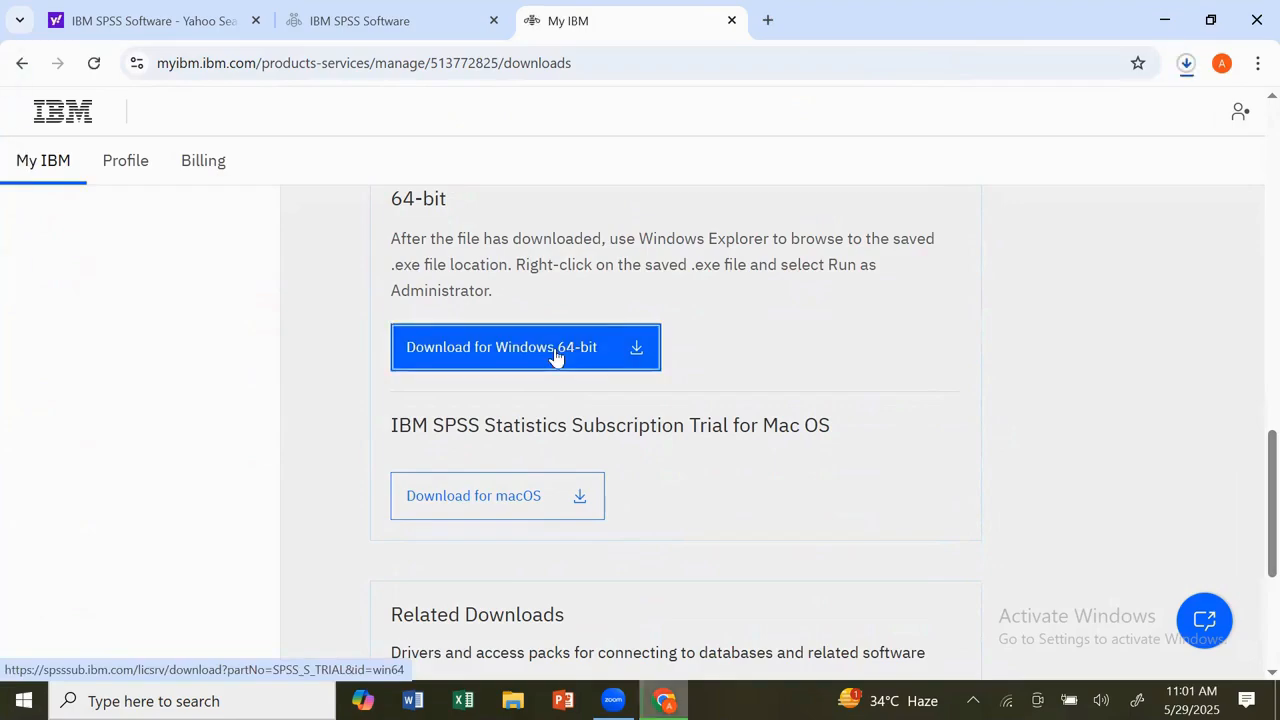
click(1185, 64)
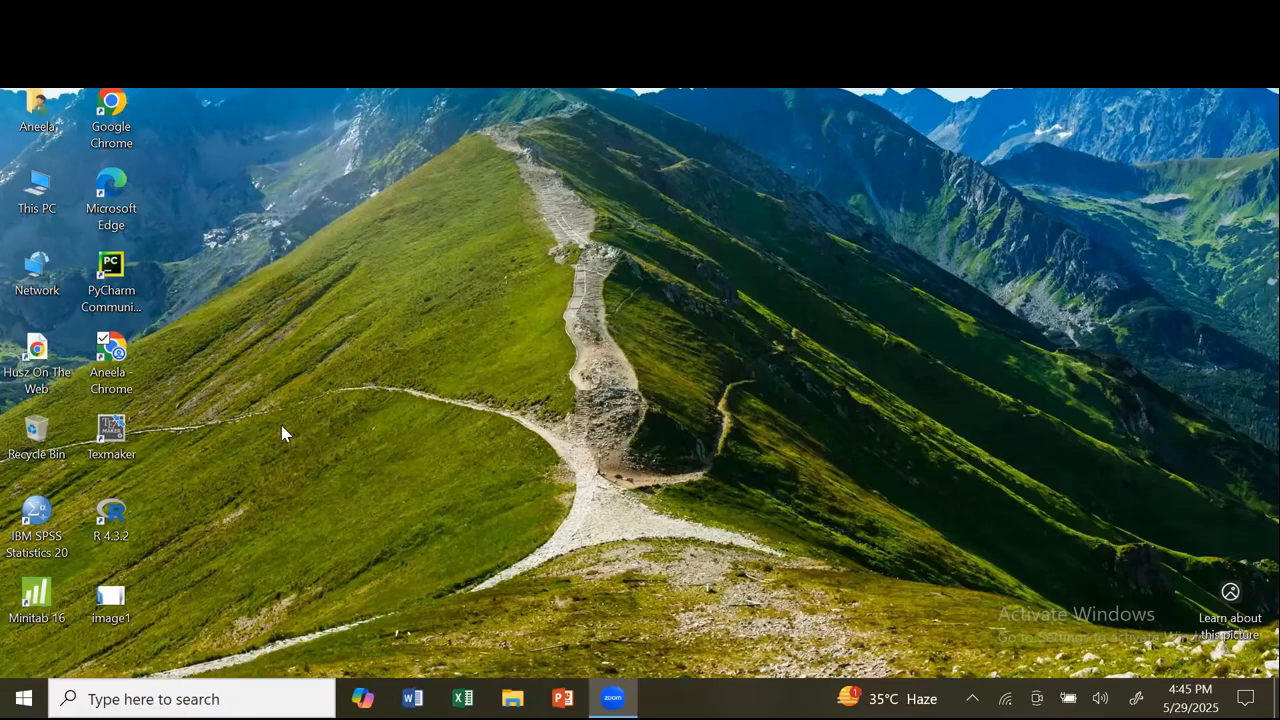
- Launch IBM SPSS Statistics 20 and enter 1 and 2 in the first two rows of the first data column
click(45, 528)
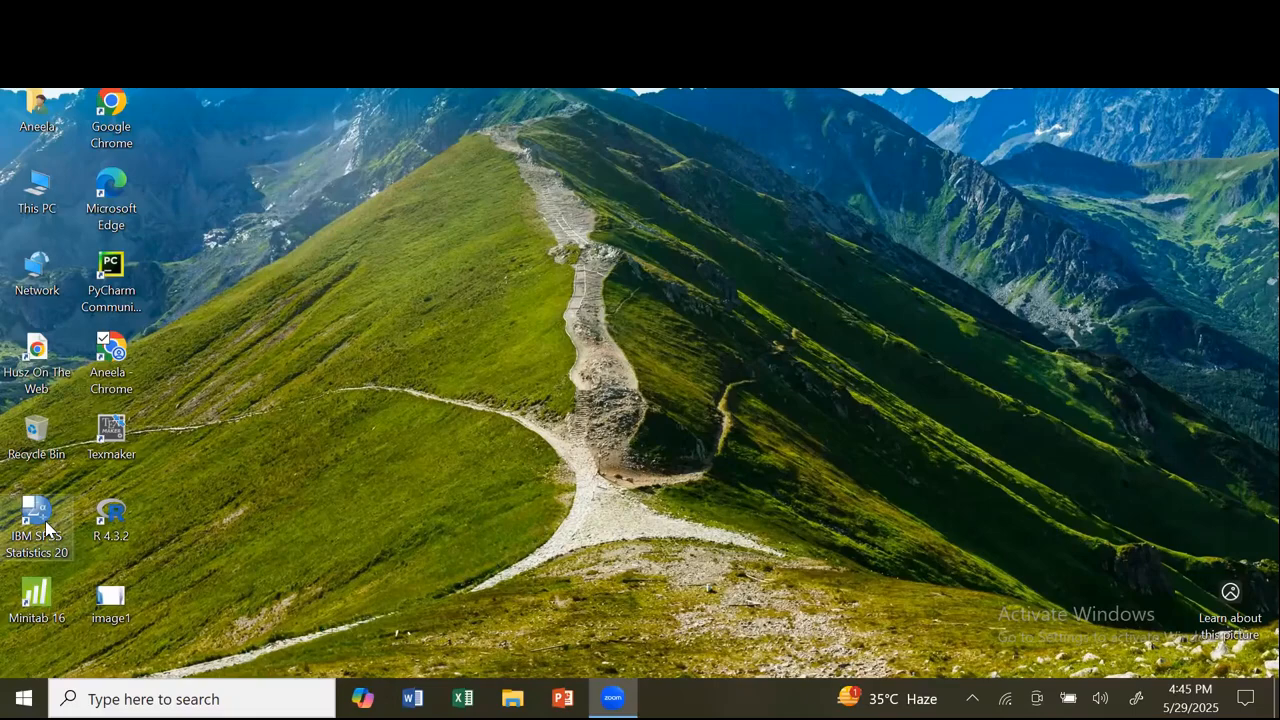
double_click(46, 528)
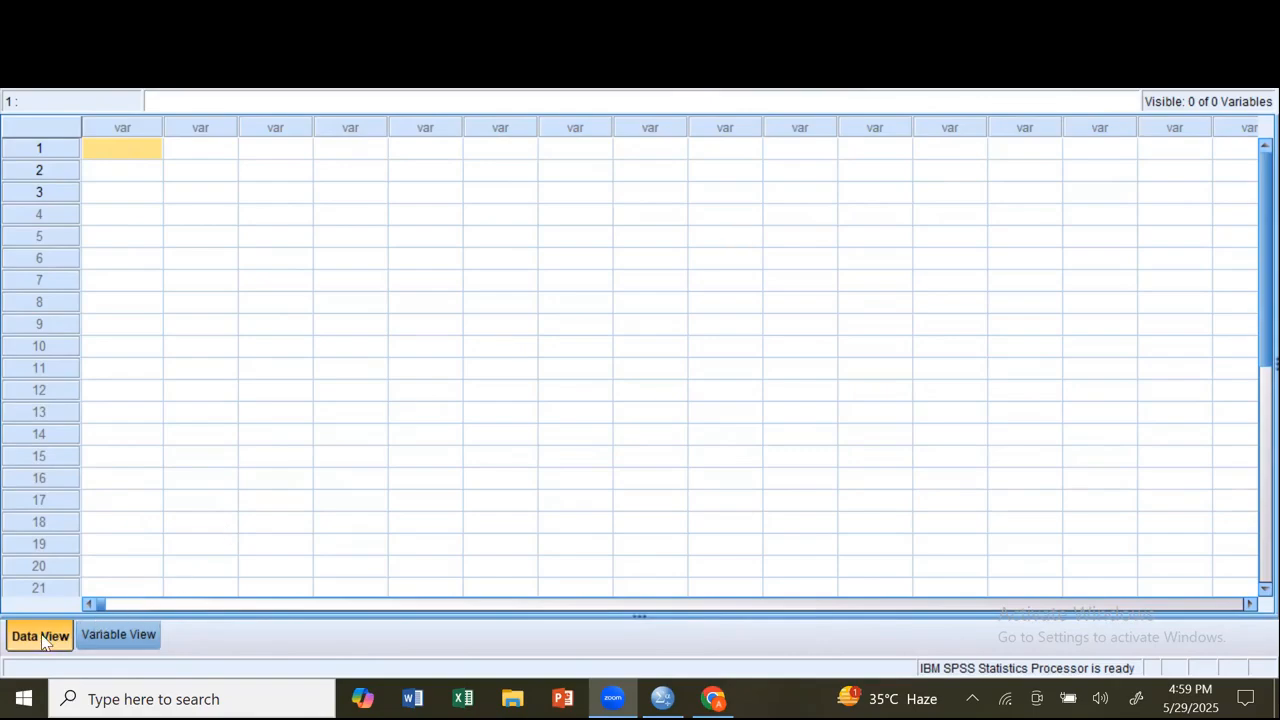
click(145, 150)
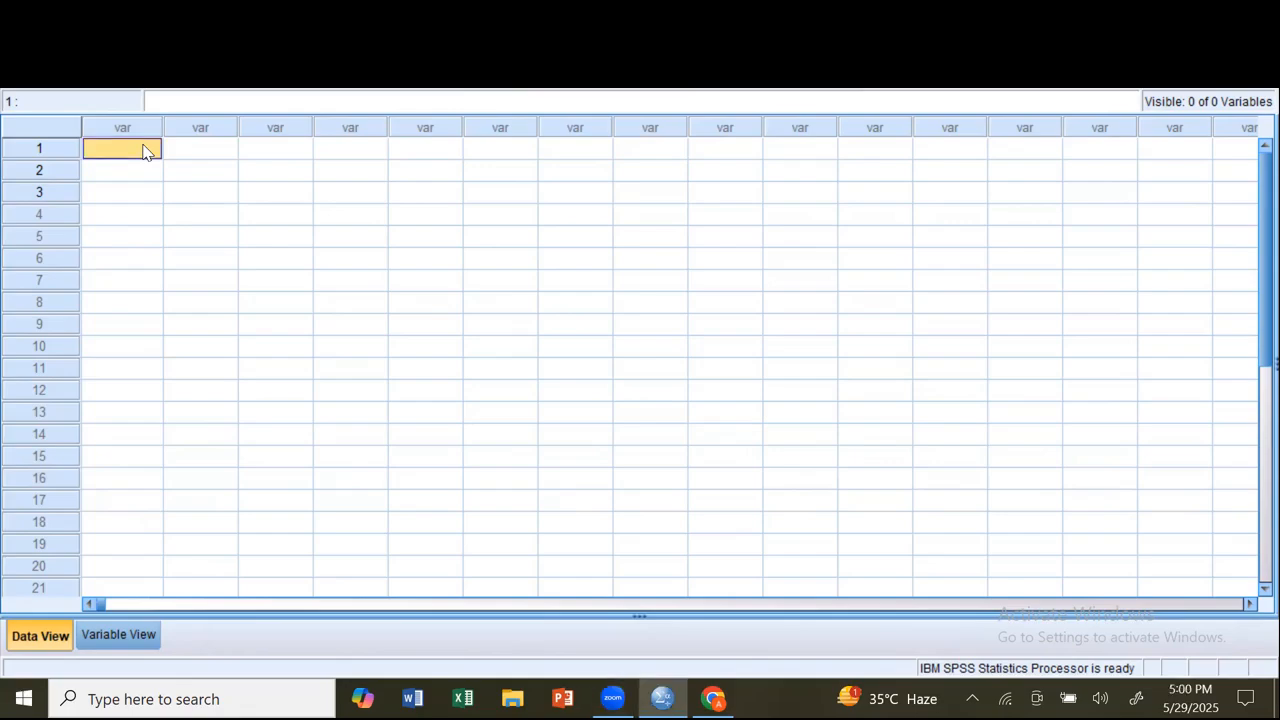
text(1)
key(Return)
text(2)
key(Return)
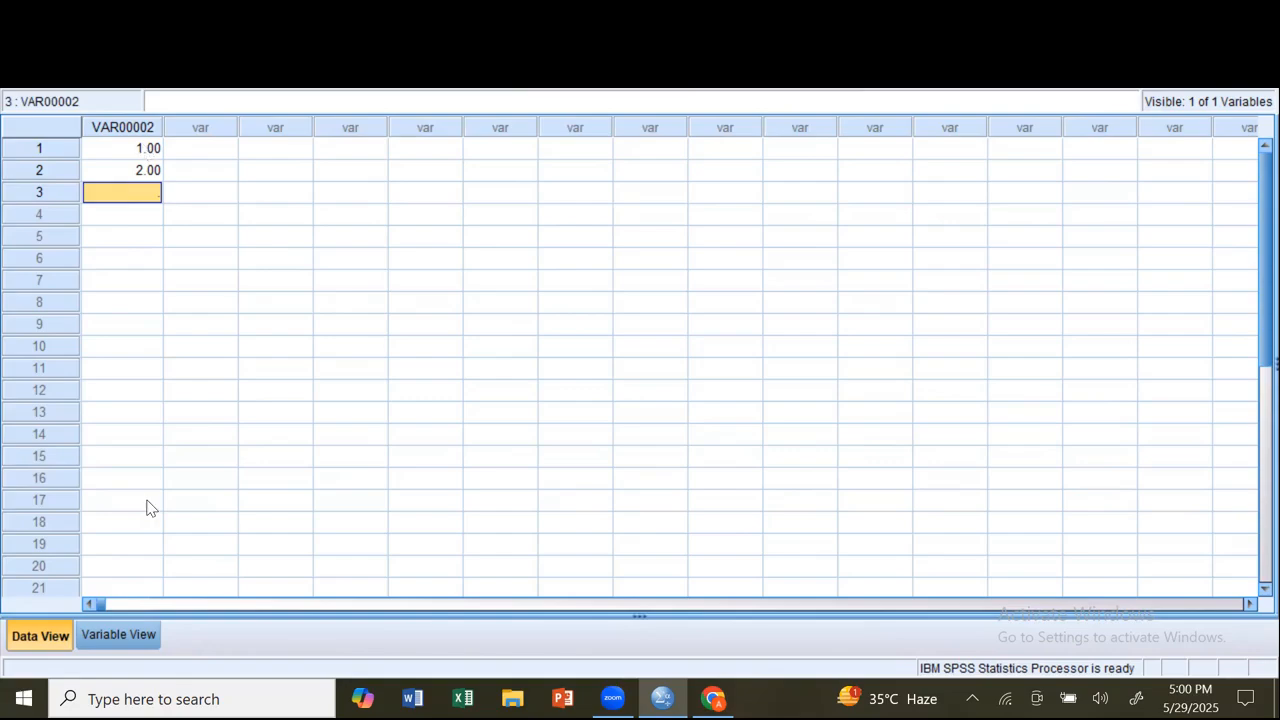
- Rename the first variable as age in Variable View
click(118, 635)
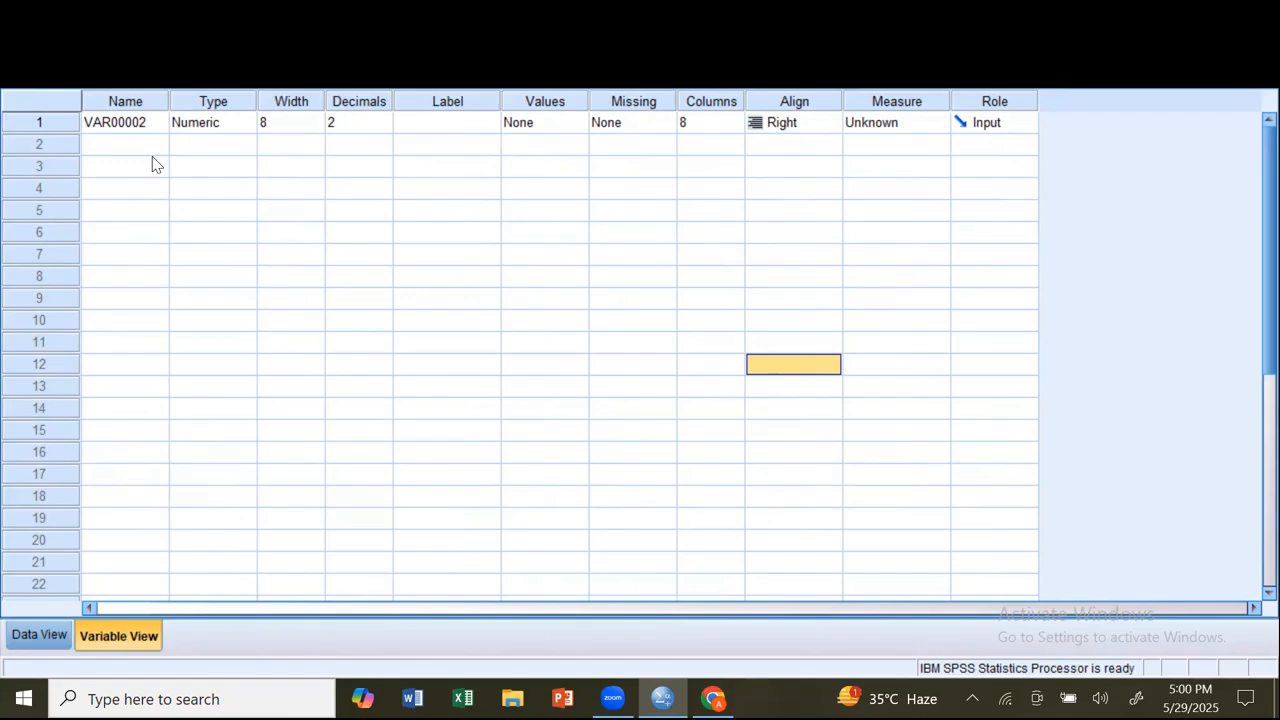
click(142, 106)
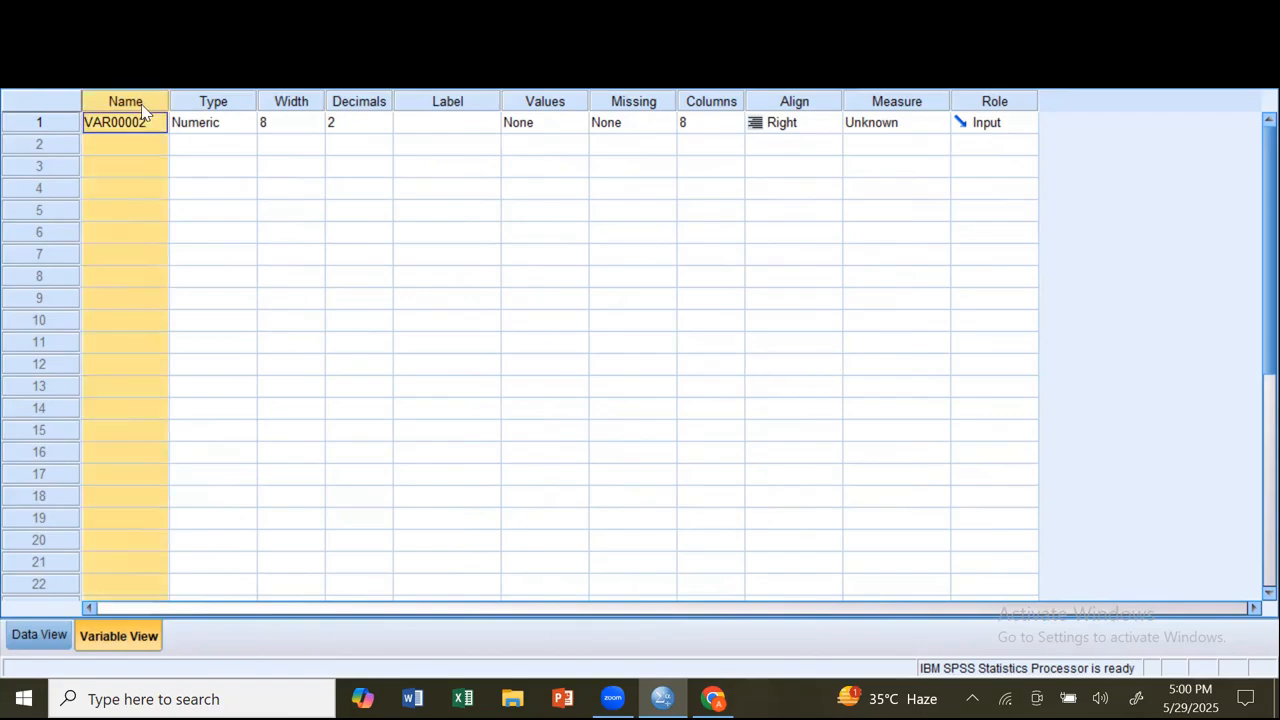
click(150, 124)
click(150, 124)
key(BackSpace)
key(BackSpace)
key(BackSpace)
key(BackSpace)
key(BackSpace)
key(BackSpace)
key(BackSpace)
key(BackSpace)
text(age)
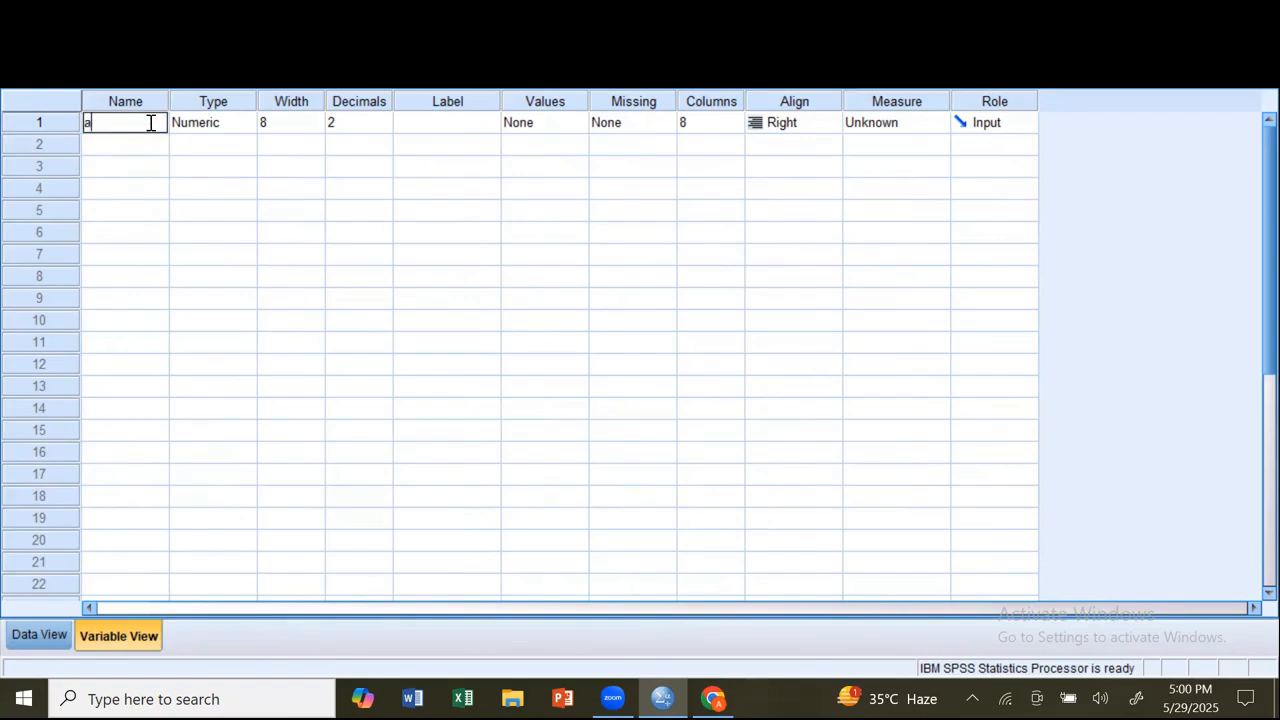
- Review the available variable types for the age variable and keep it as Numeric
click(215, 102)
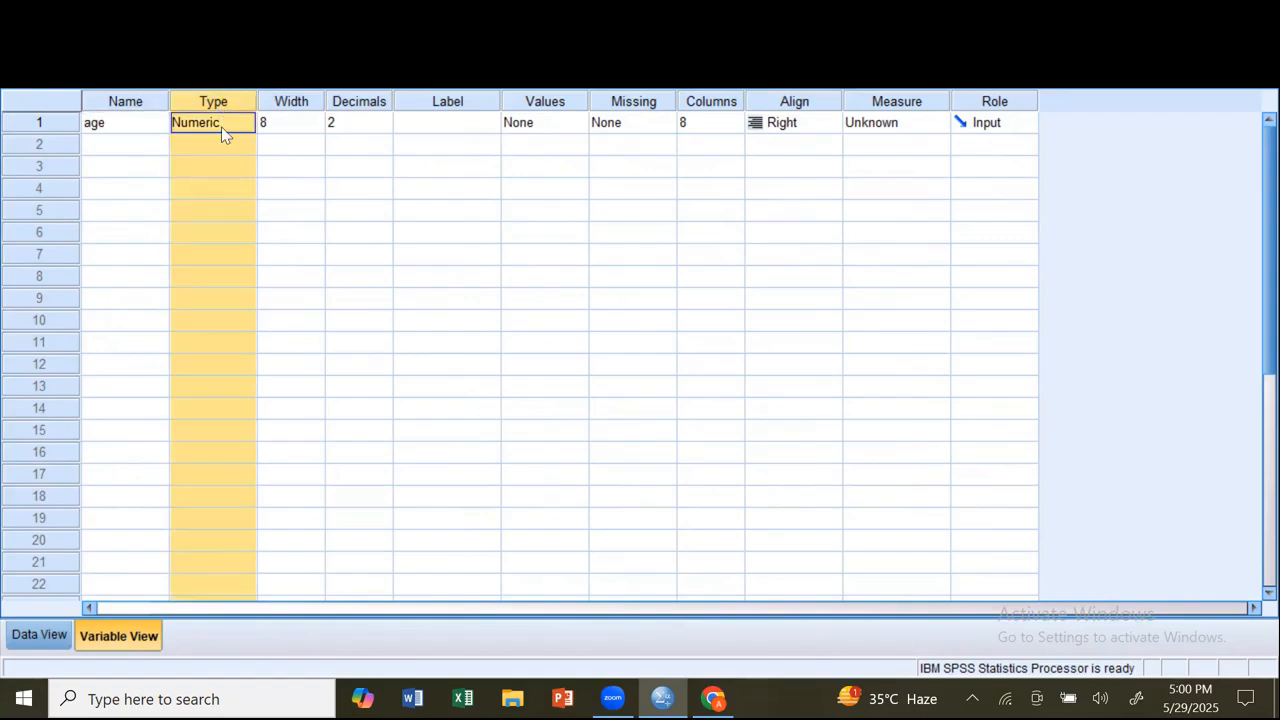
click(223, 131)
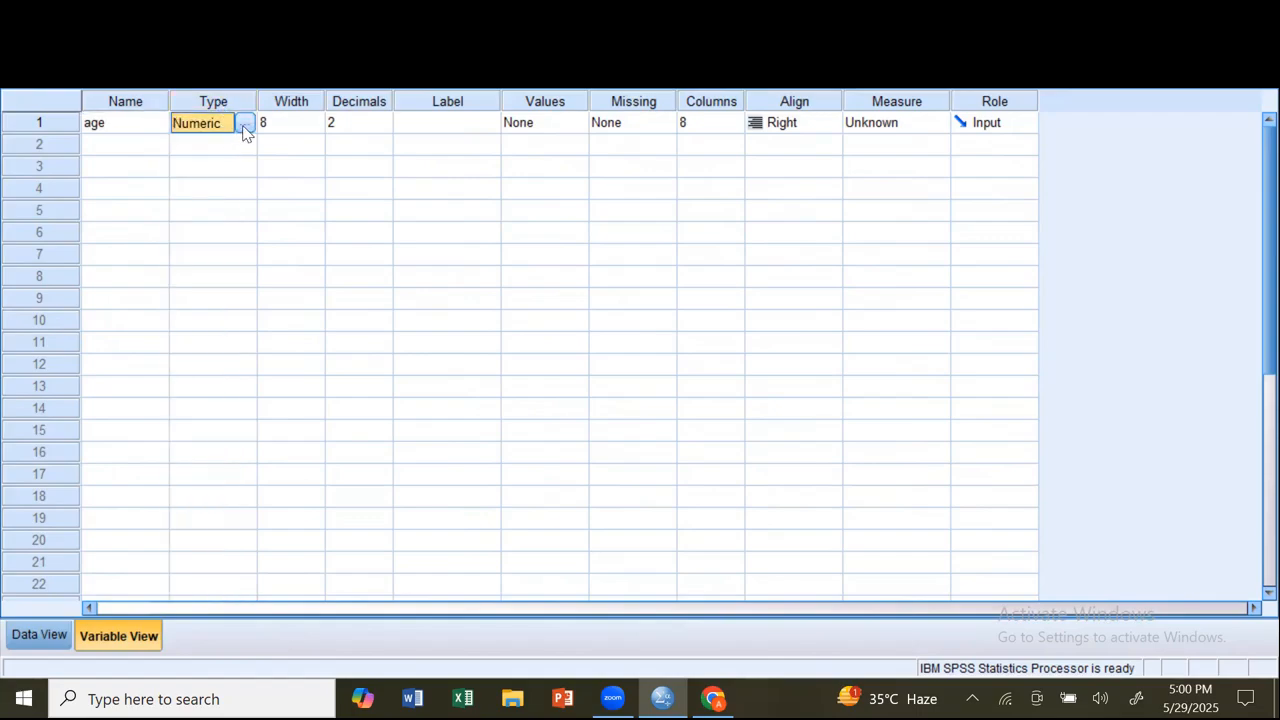
click(245, 124)
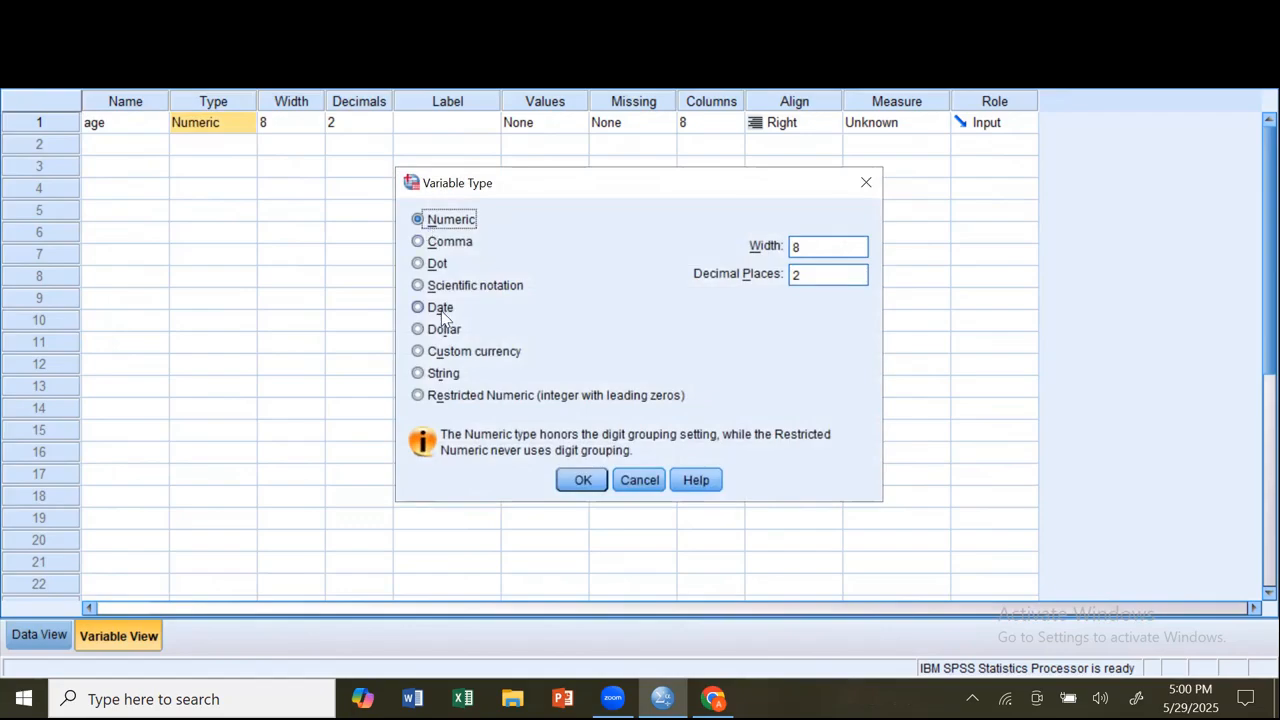
click(583, 481)
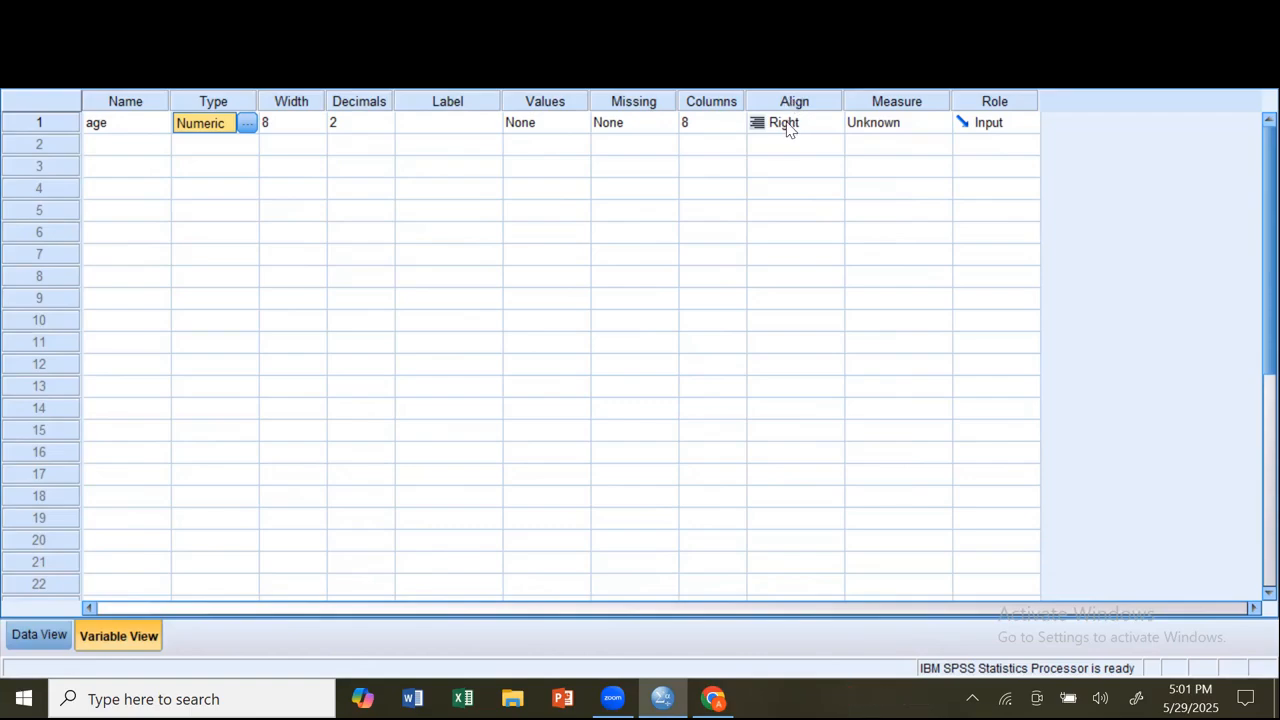
- Set the measurement level of the age variable to Scale and look through its role options
click(903, 124)
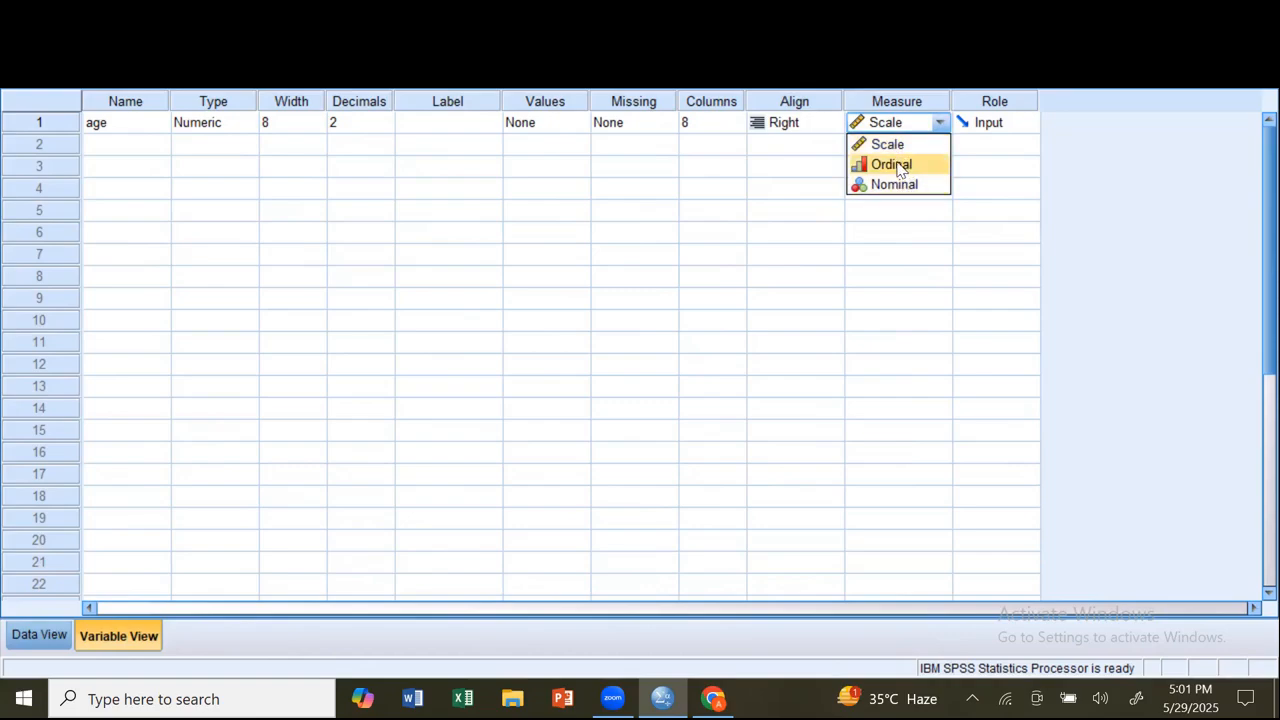
click(993, 125)
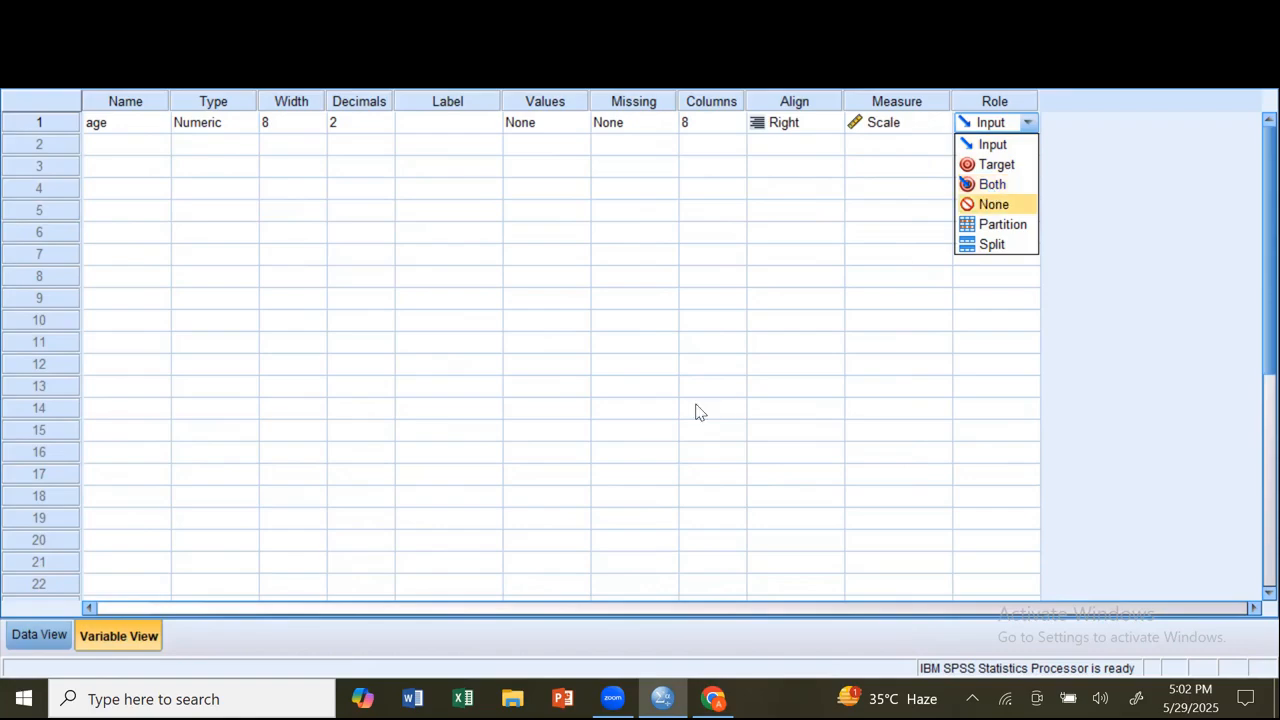
- Check the age column in Data View and return to Variable View
click(28, 638)
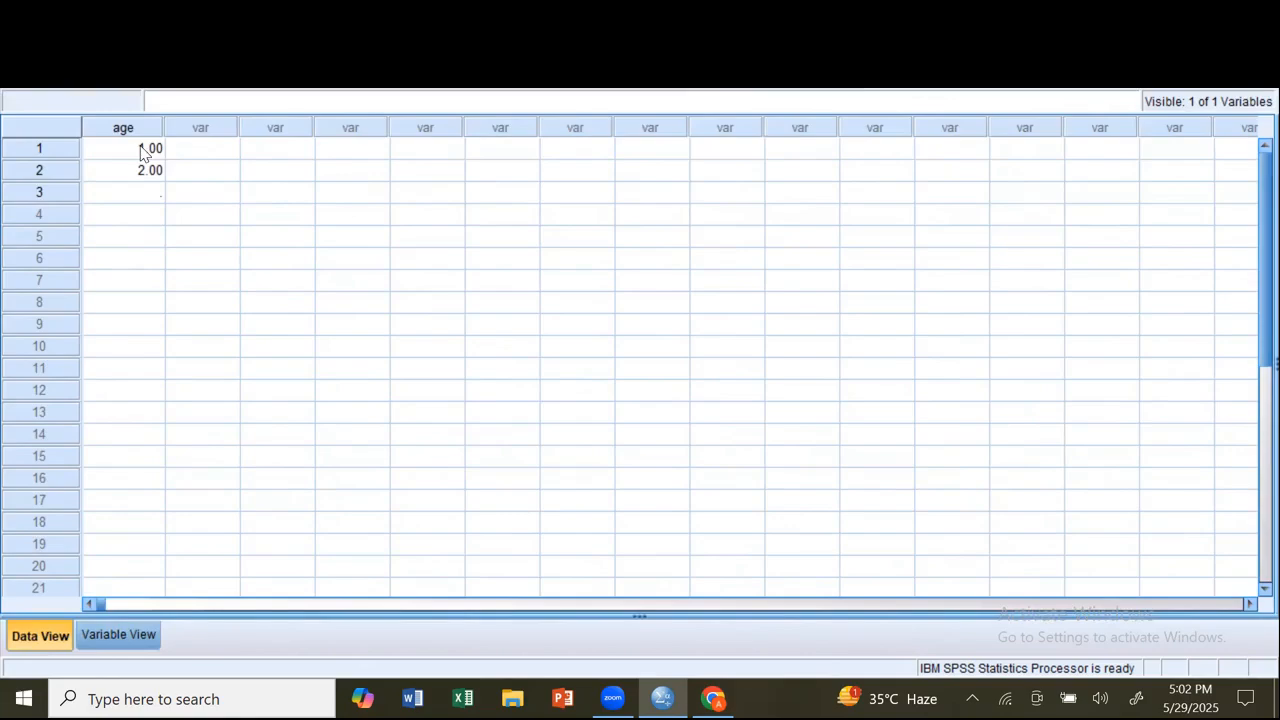
click(129, 641)
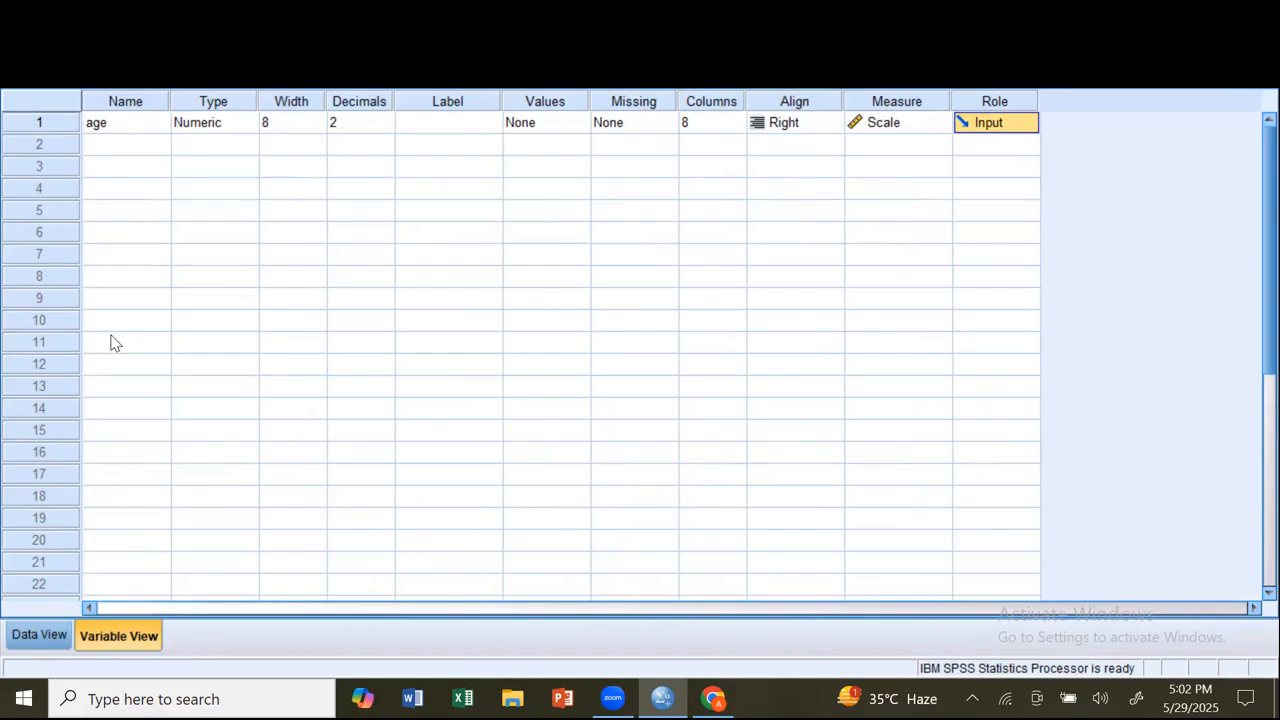